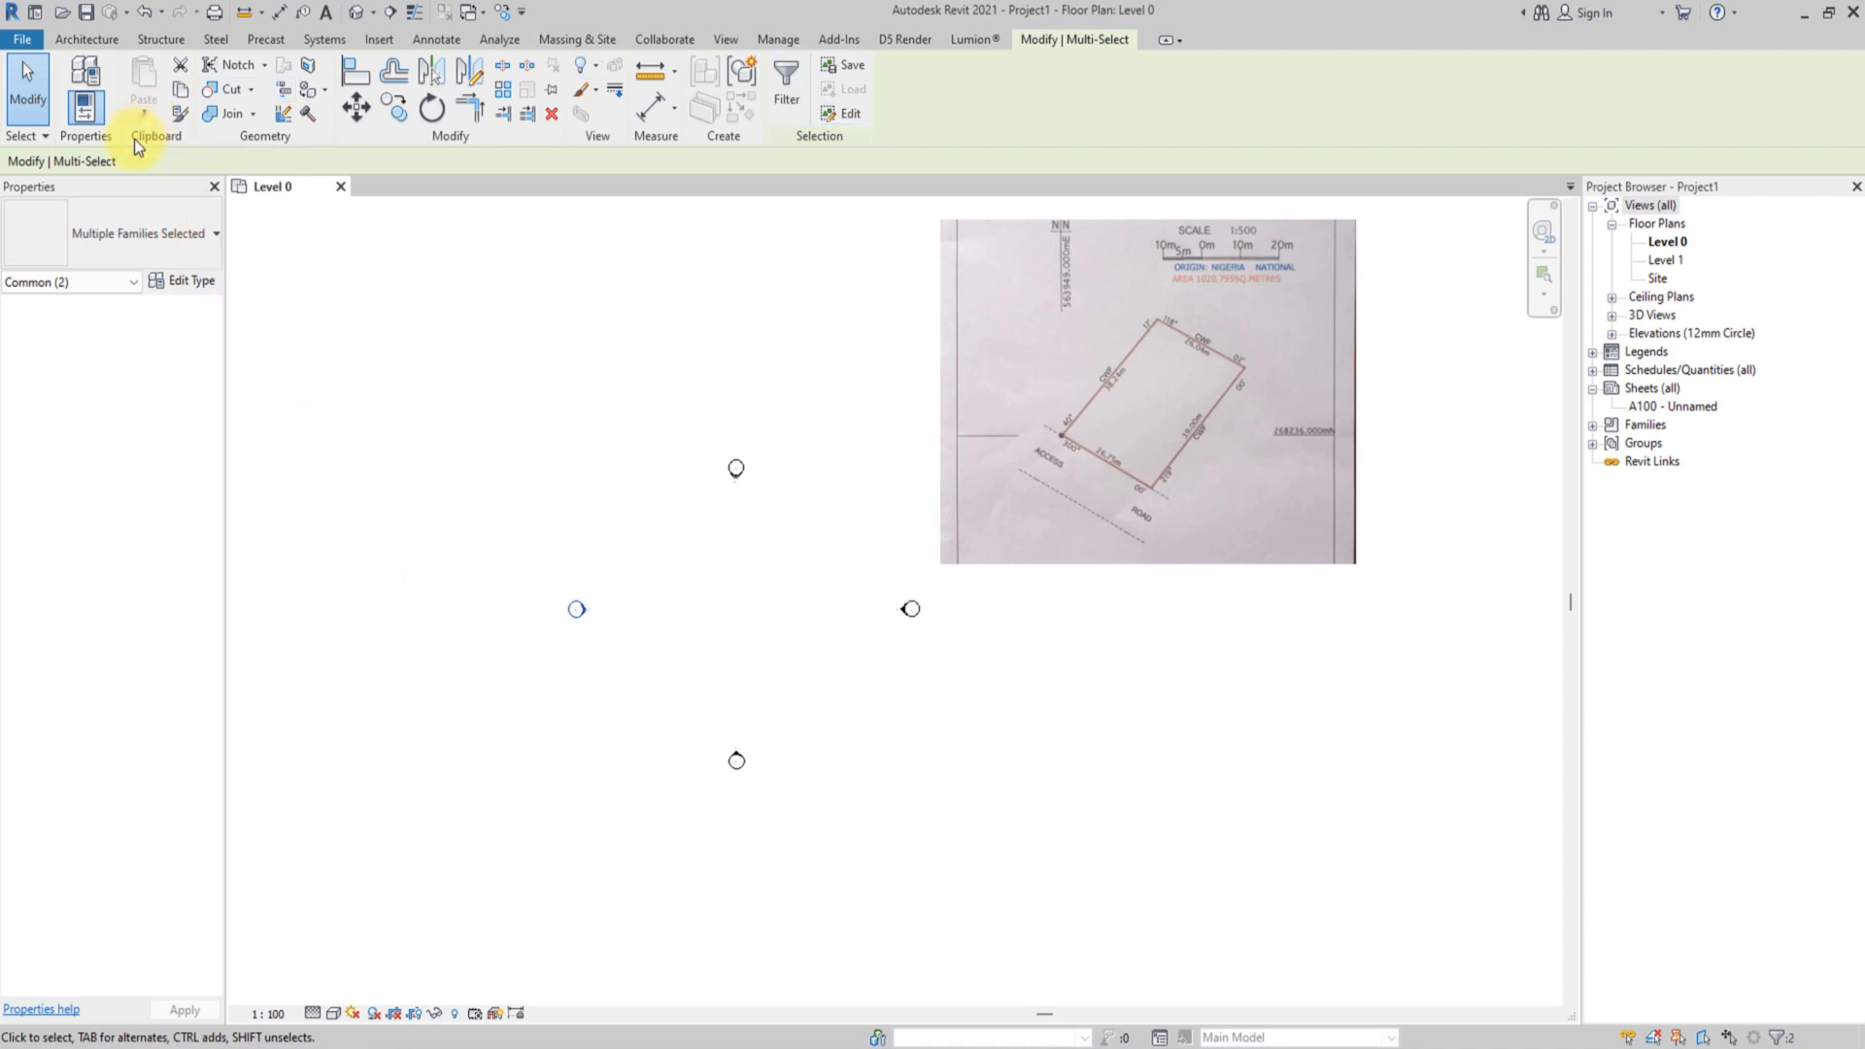
Move the west and east elevation markers farther outward horizontally to widen the area between them.
{"action": "left_click", "coordinate": [356, 109]}
{"action": "left_click", "coordinate": [574, 609]}
{"action": "left_click", "coordinate": [324, 604]}
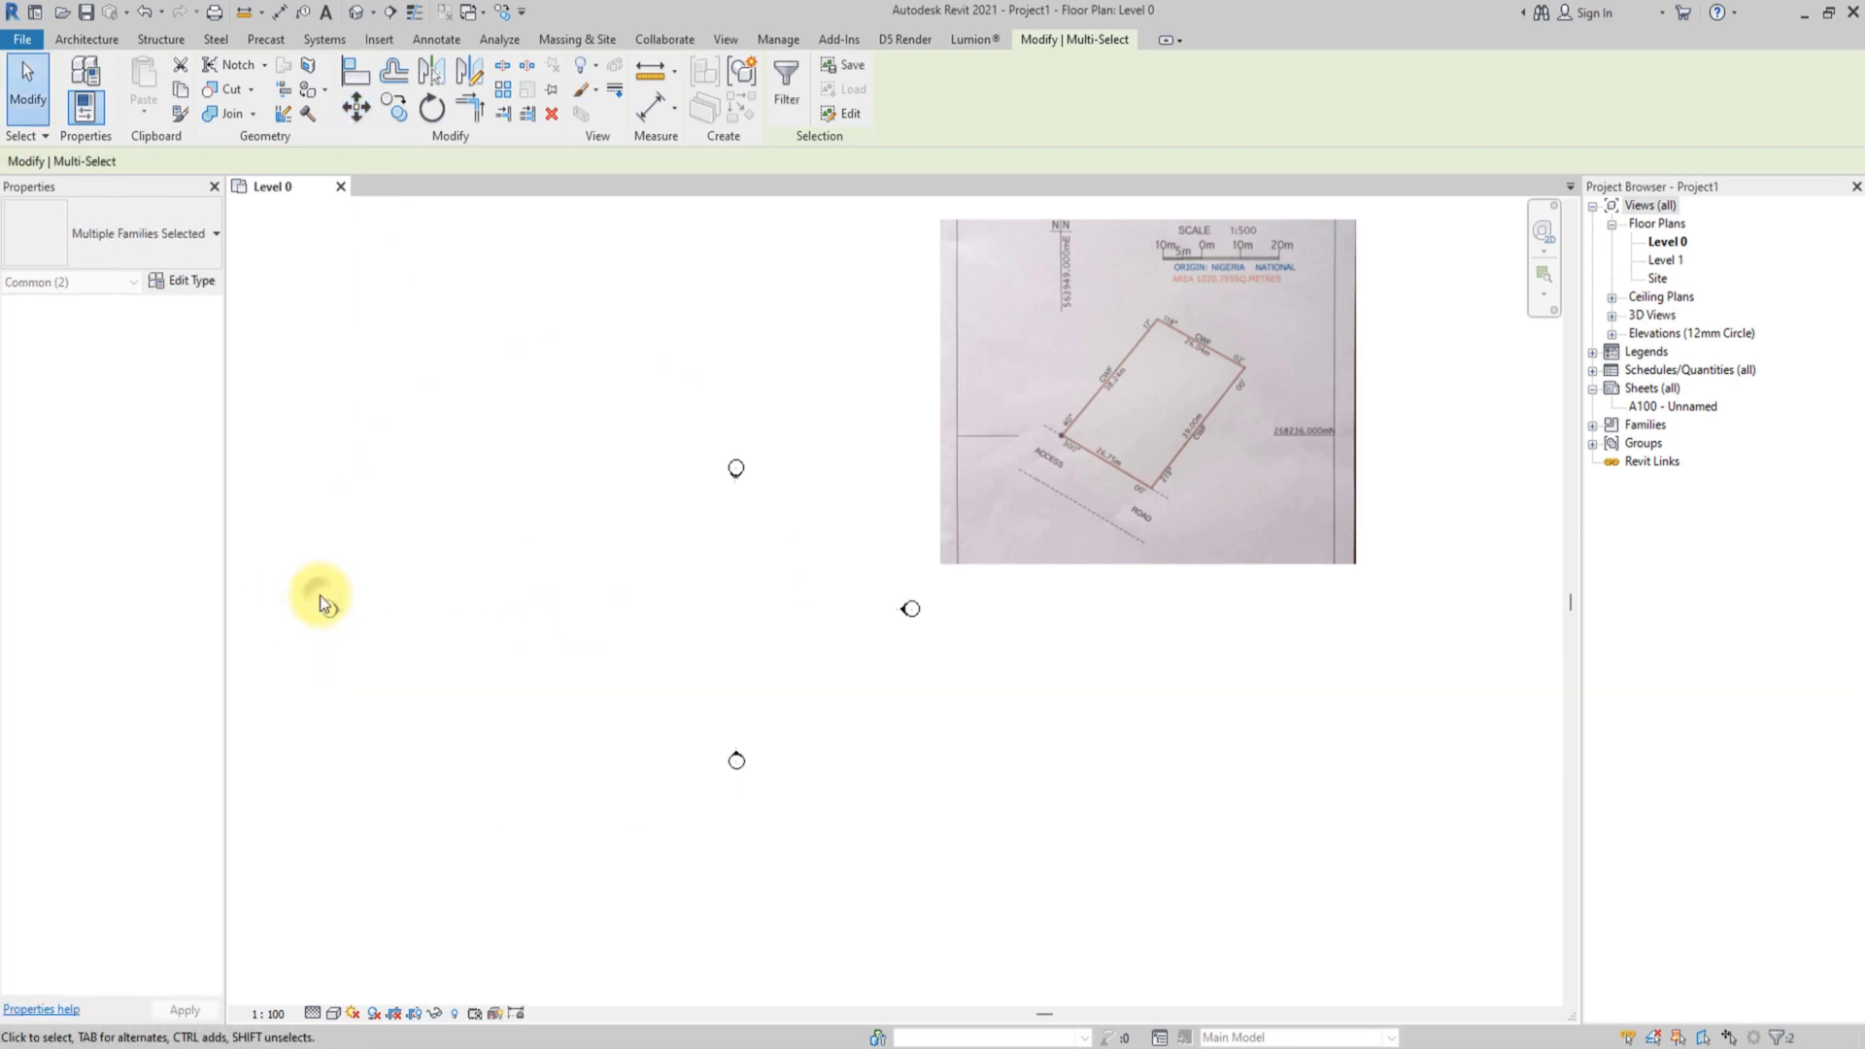
{"action": "left_click_drag", "start_coordinate": [997, 605], "coordinate": [877, 684]}
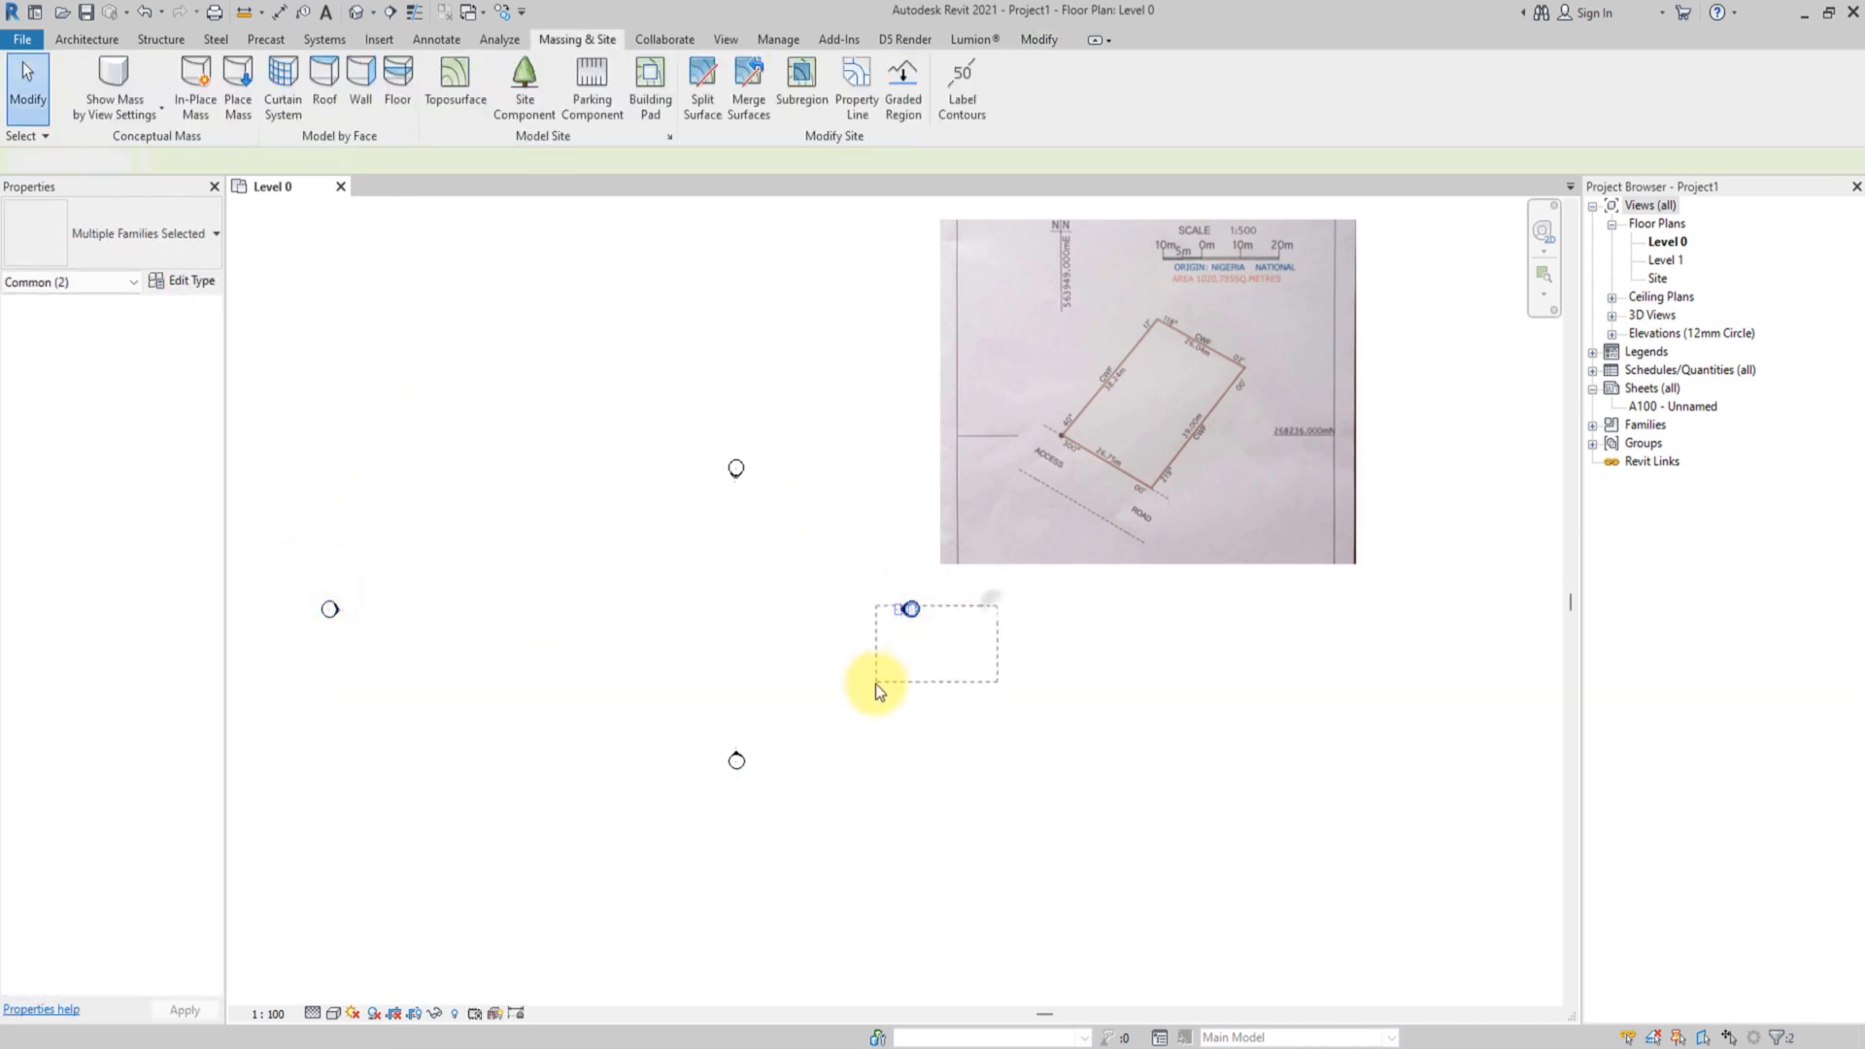
{"action": "left_click", "coordinate": [356, 109]}
{"action": "left_click", "coordinate": [909, 609]}
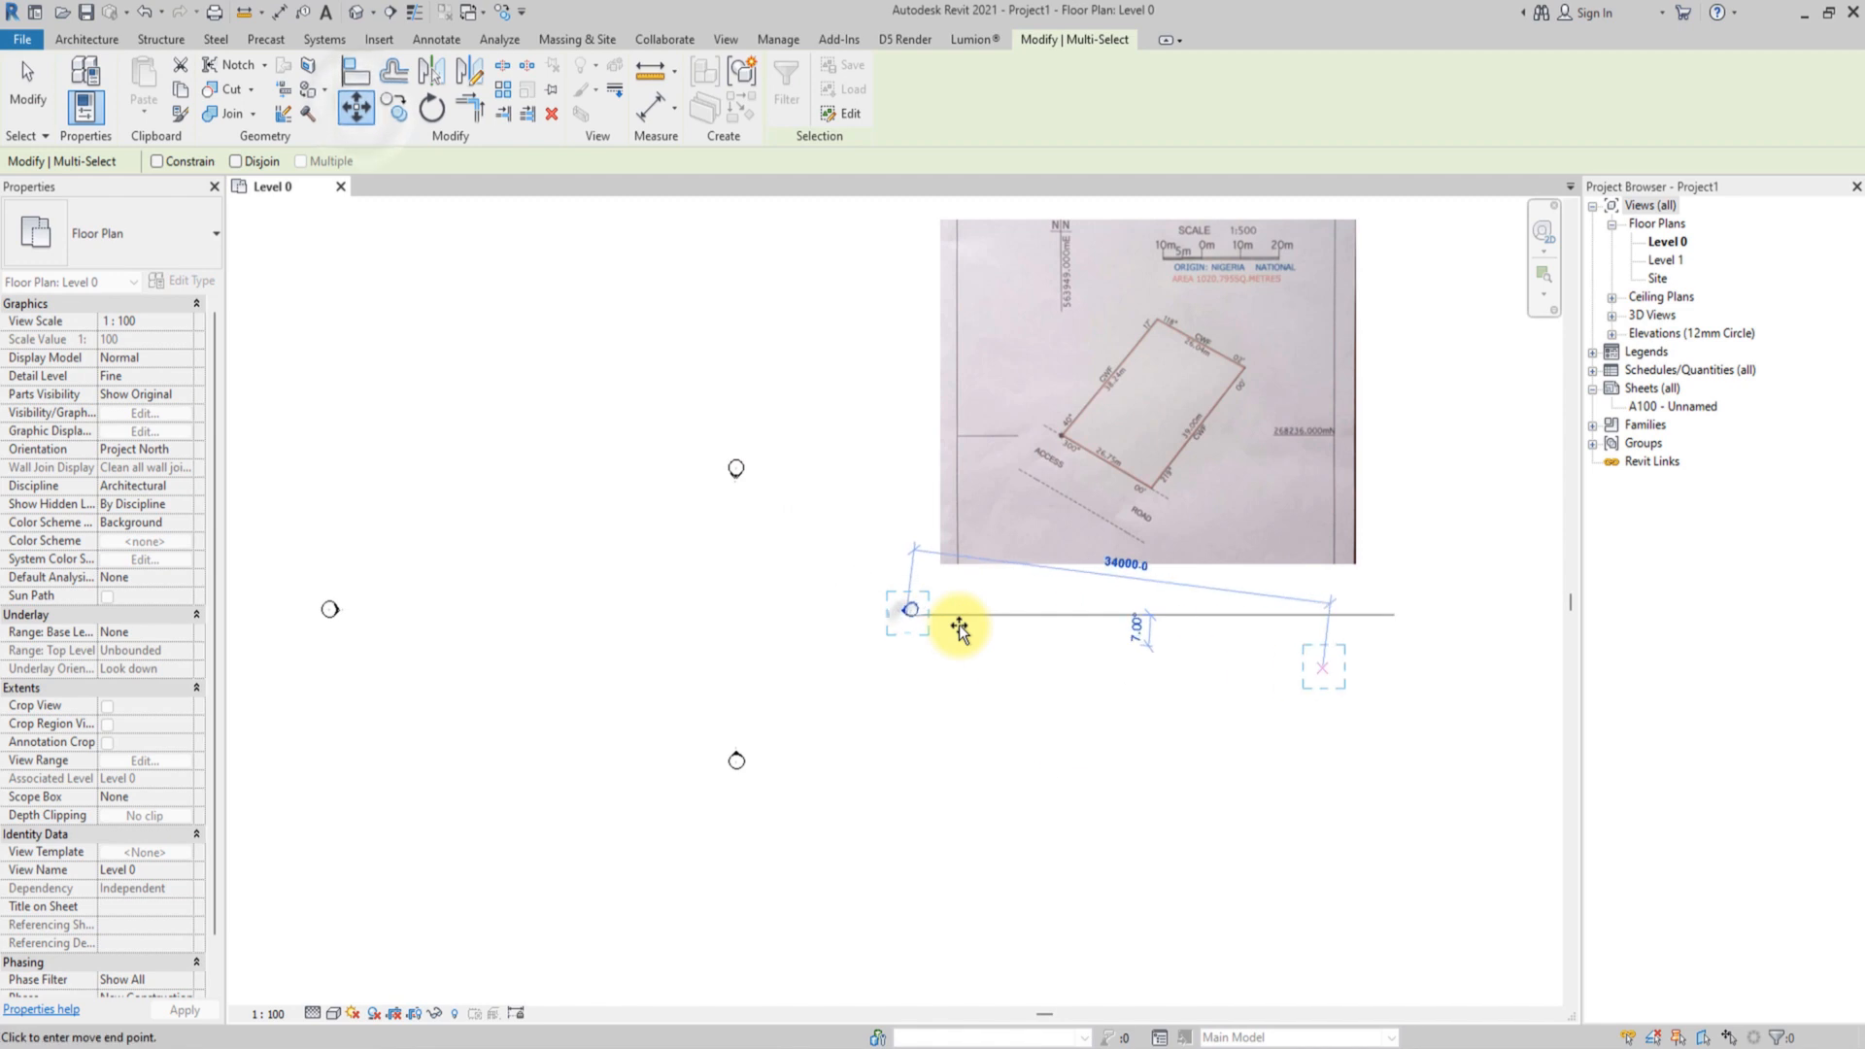
{"action": "left_click", "coordinate": [1253, 612]}
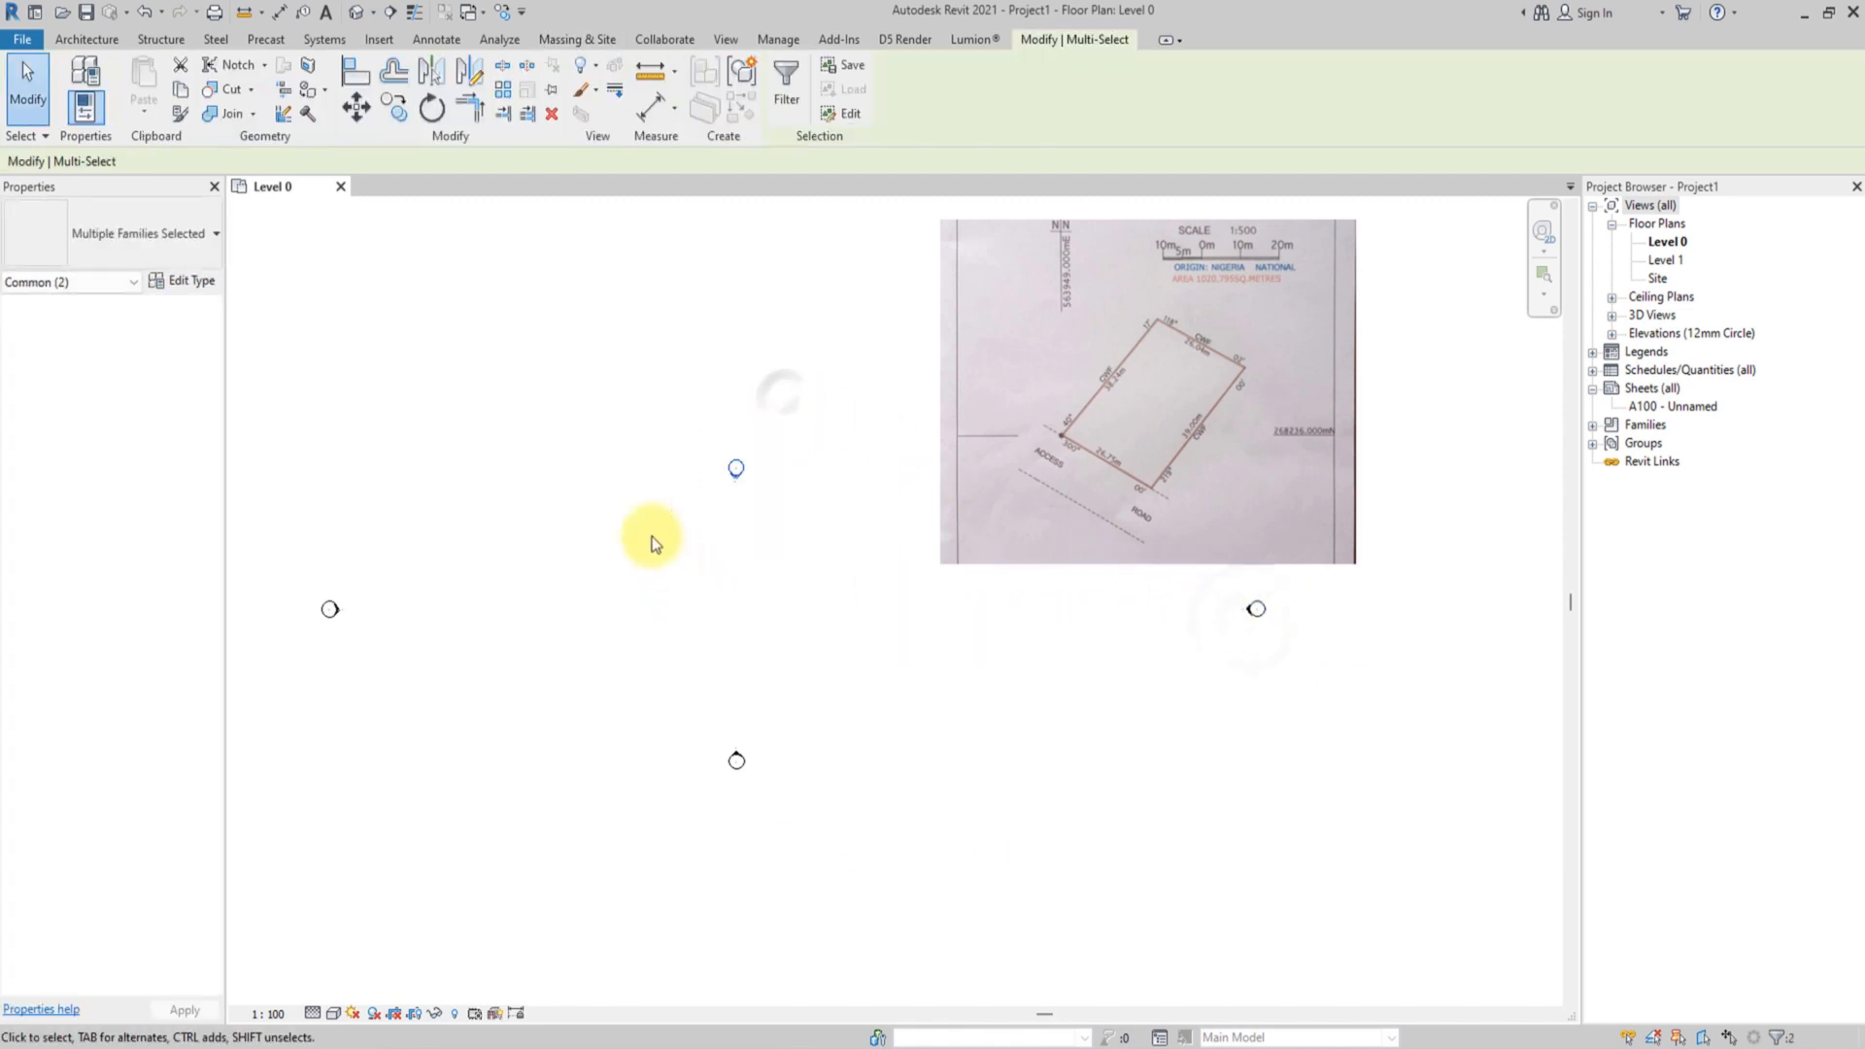
Move the north elevation marker farther up and the south elevation marker farther down to enlarge the site area.
{"action": "left_click", "coordinate": [357, 109]}
{"action": "left_click", "coordinate": [744, 490]}
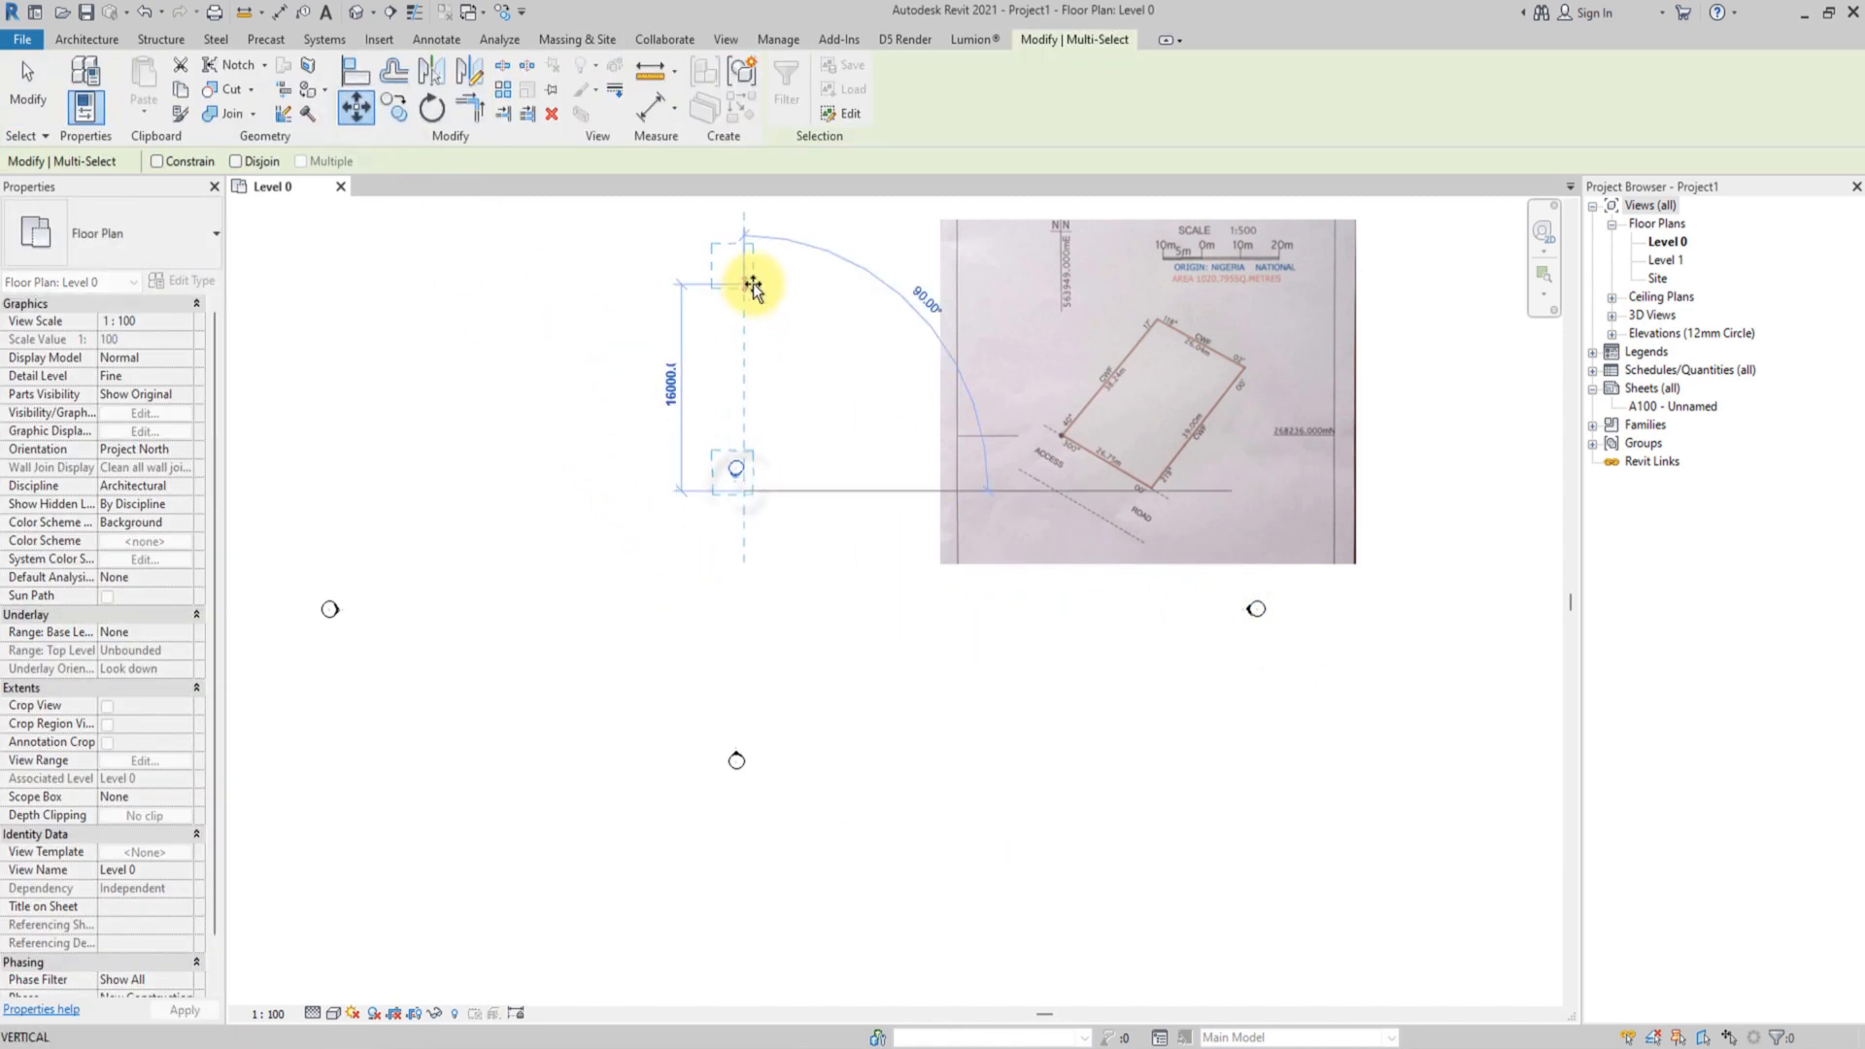
{"action": "scroll", "coordinate": [753, 287], "scroll_direction": "down", "scroll_amount": 2}
{"action": "left_click", "coordinate": [754, 254]}
{"action": "scroll", "coordinate": [768, 456], "scroll_direction": "up", "scroll_amount": 1}
{"action": "left_click_drag", "start_coordinate": [810, 457], "coordinate": [708, 623]}
{"action": "left_click", "coordinate": [357, 107]}
{"action": "left_click", "coordinate": [739, 544]}
{"action": "left_click", "coordinate": [739, 727]}
Shift the survey plan image to the right, away from the area between the elevation markers.
{"action": "middle_click_drag", "start_coordinate": [920, 423], "coordinate": [835, 668]}
{"action": "scroll", "coordinate": [845, 666], "scroll_direction": "down", "scroll_amount": 2}
{"action": "left_click_drag", "start_coordinate": [853, 662], "coordinate": [1027, 616]}
{"action": "scroll", "coordinate": [1022, 617], "scroll_direction": "up", "scroll_amount": 2}
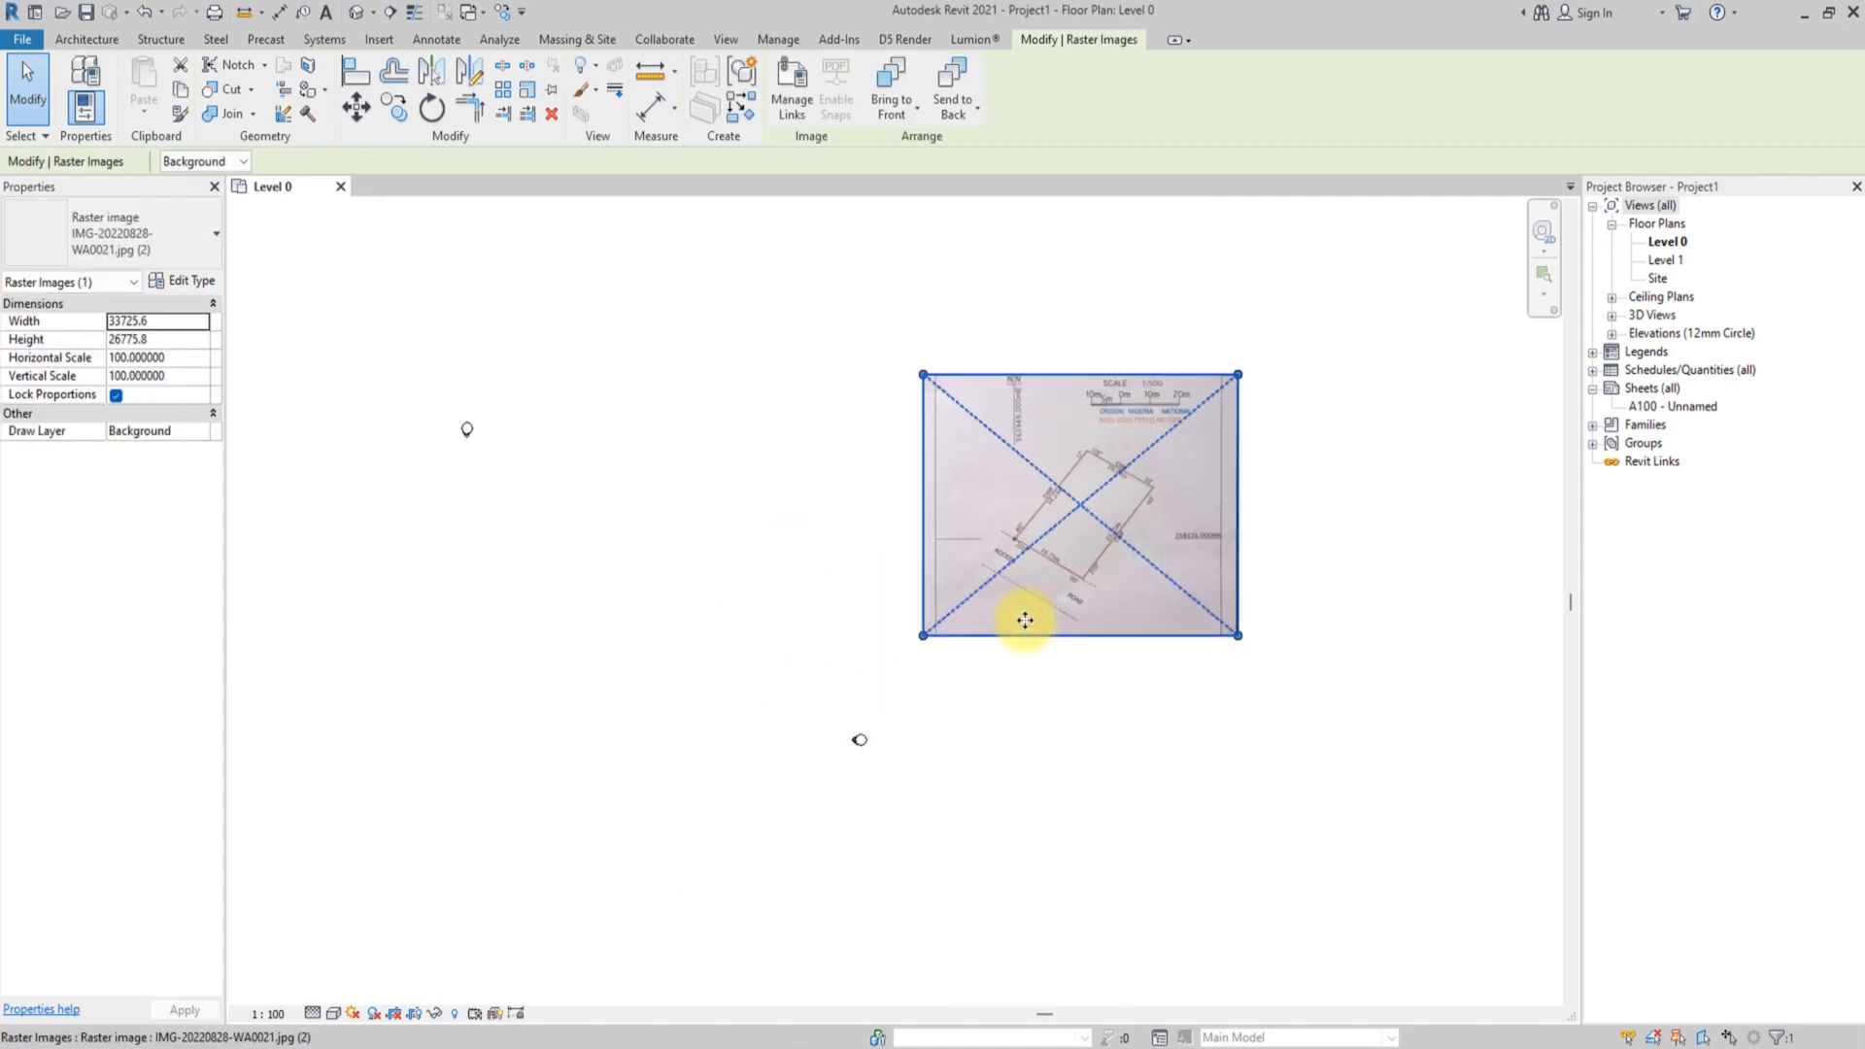
{"action": "scroll", "coordinate": [1025, 620], "scroll_direction": "up", "scroll_amount": 1}
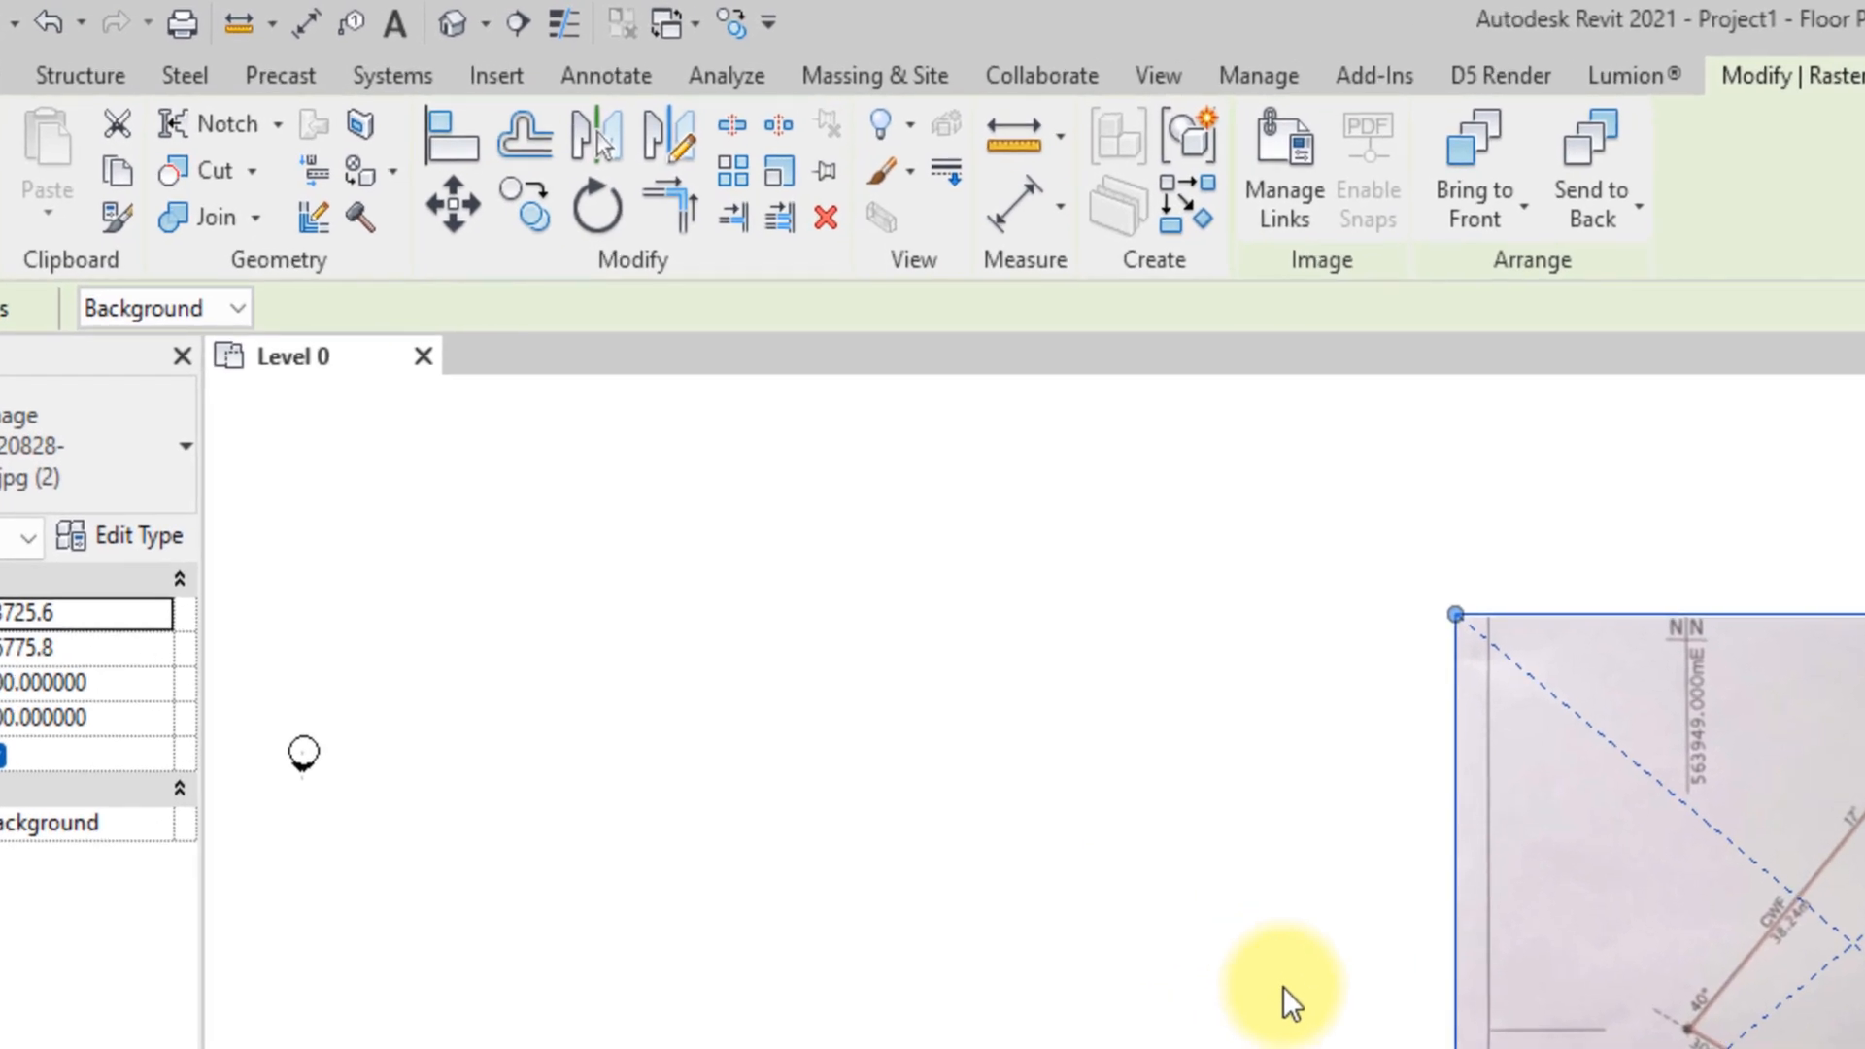
Set the property data angle display to Degrees in the Site Settings and apply it.
{"action": "left_click", "coordinate": [880, 73]}
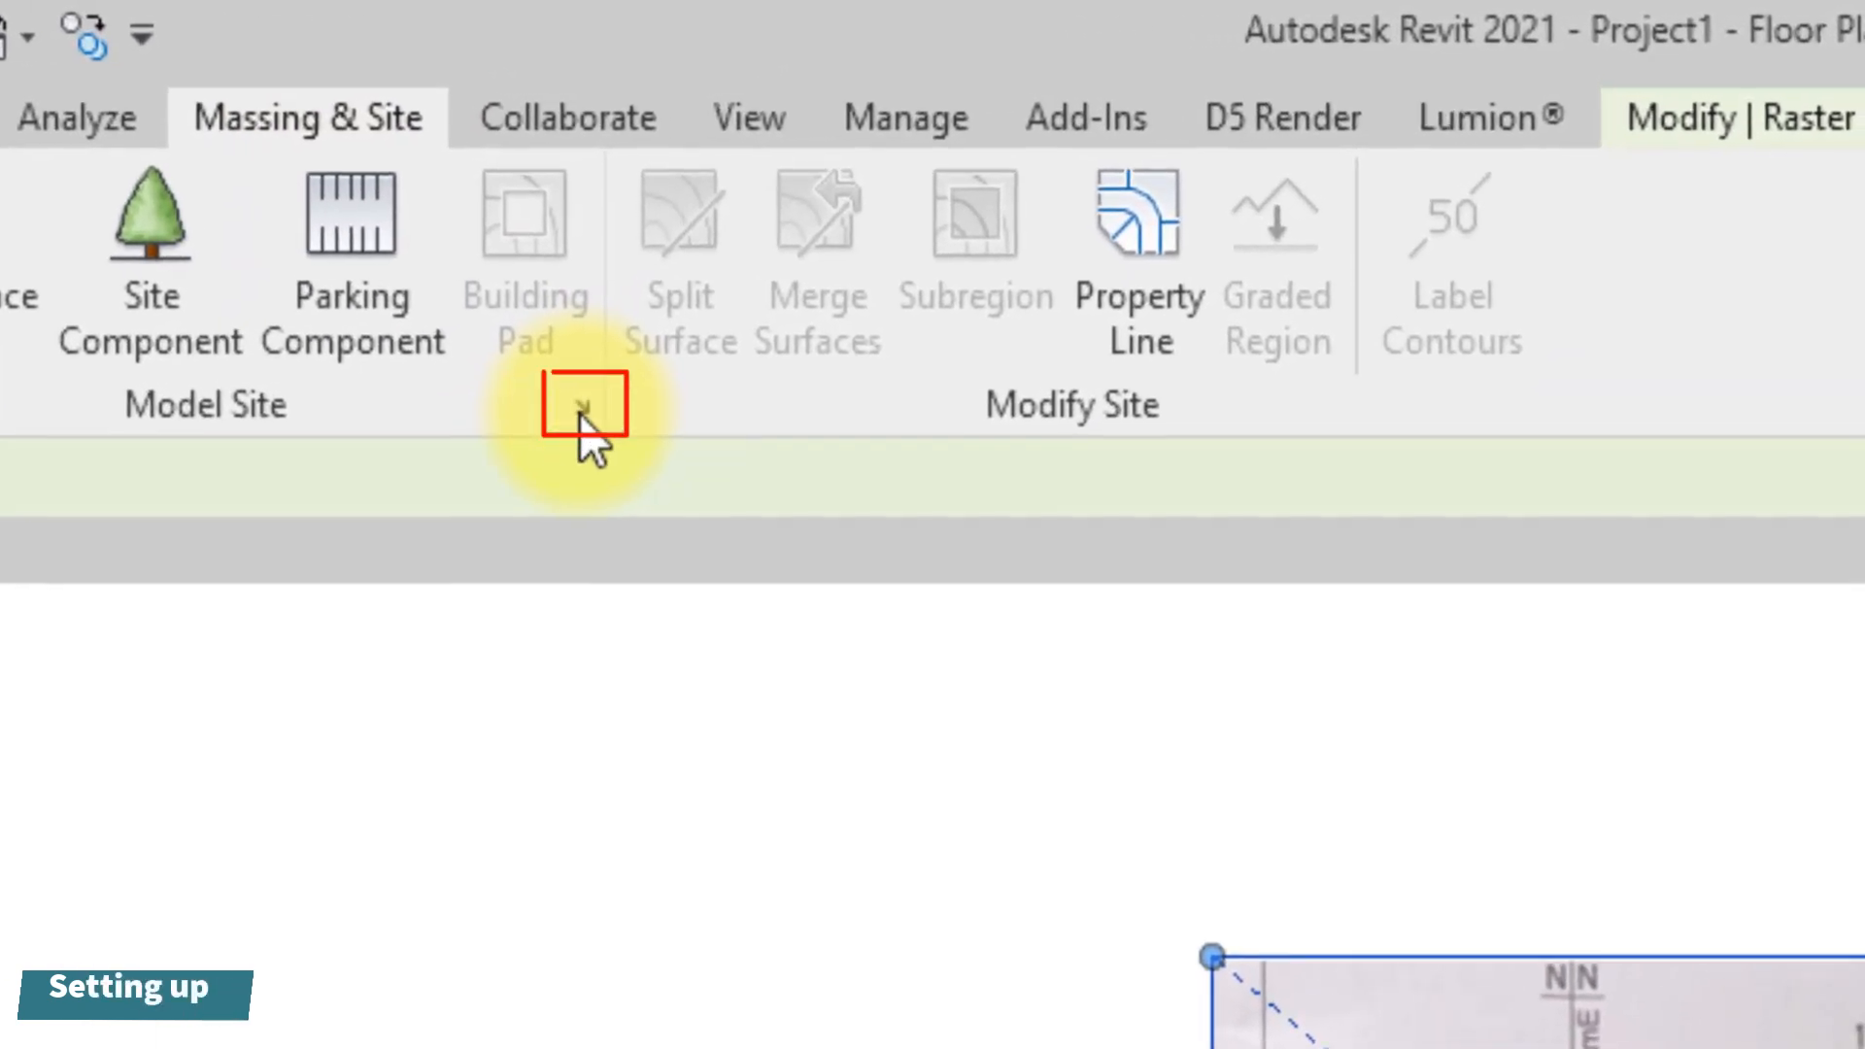
{"action": "left_click", "coordinate": [581, 410]}
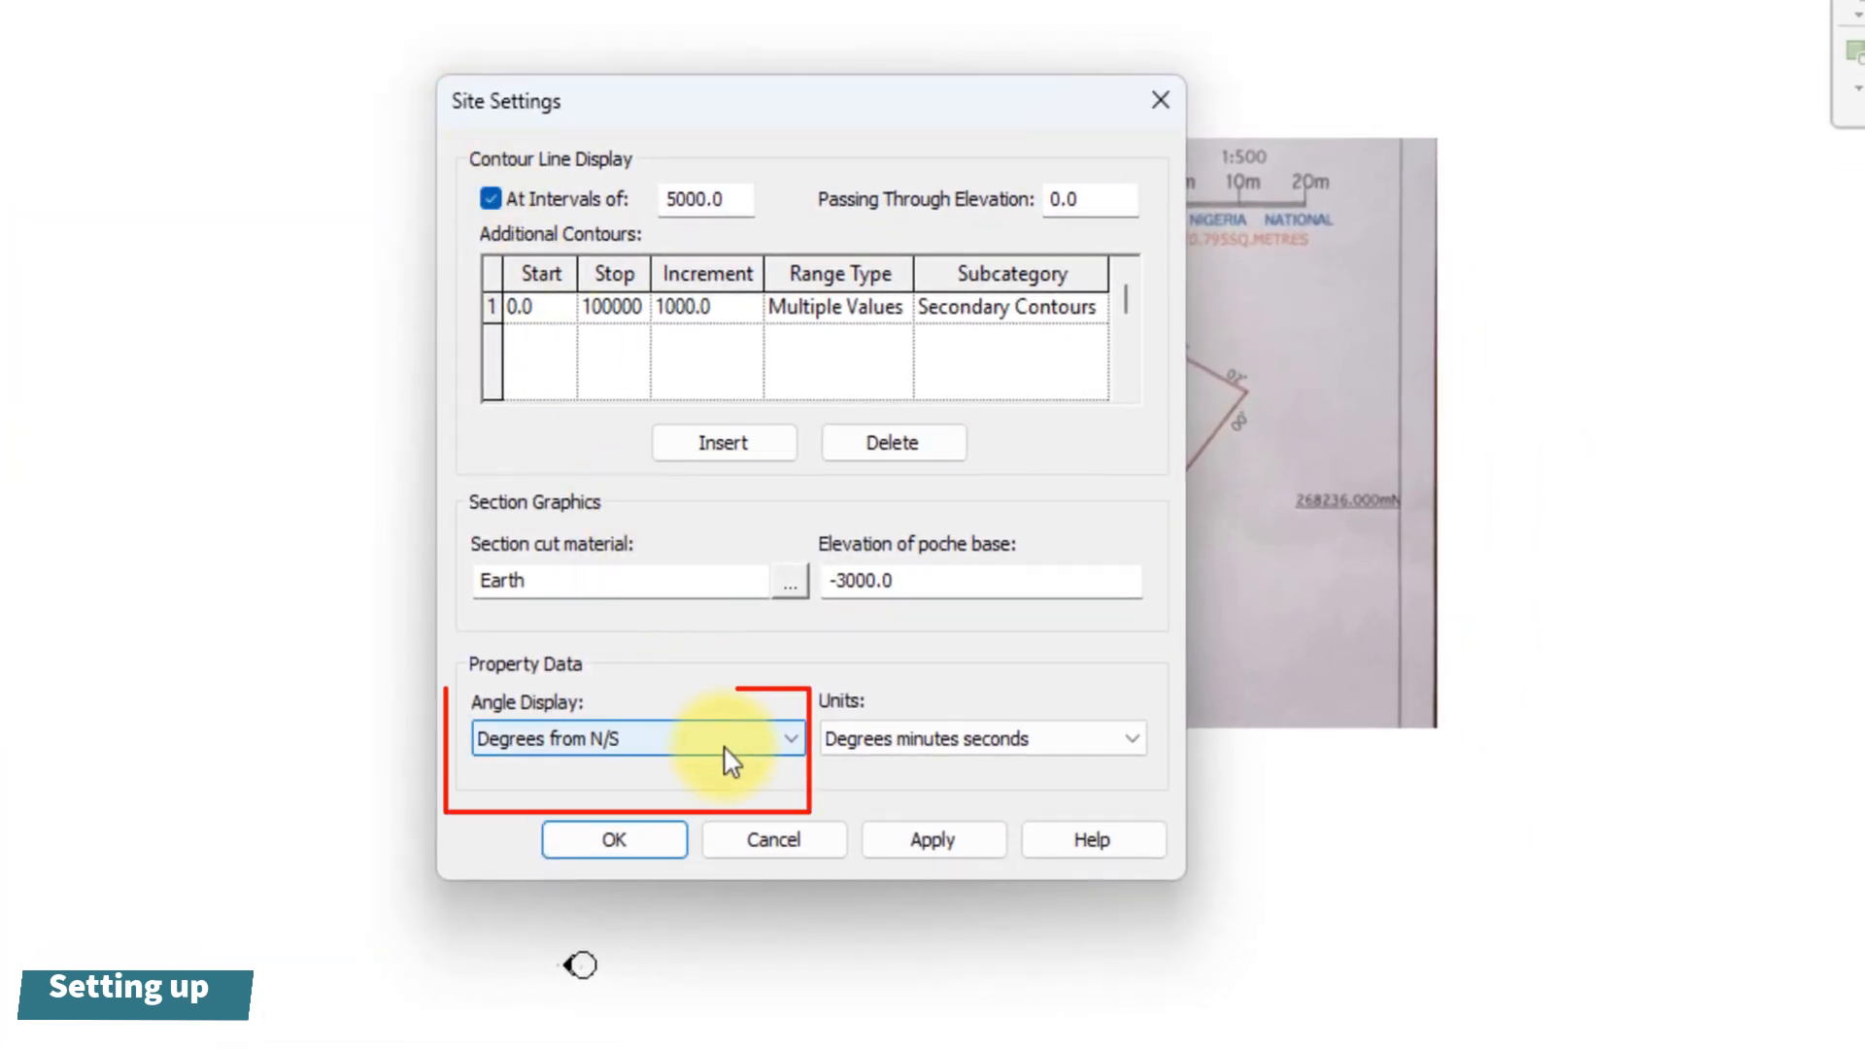
{"action": "left_click", "coordinate": [723, 746]}
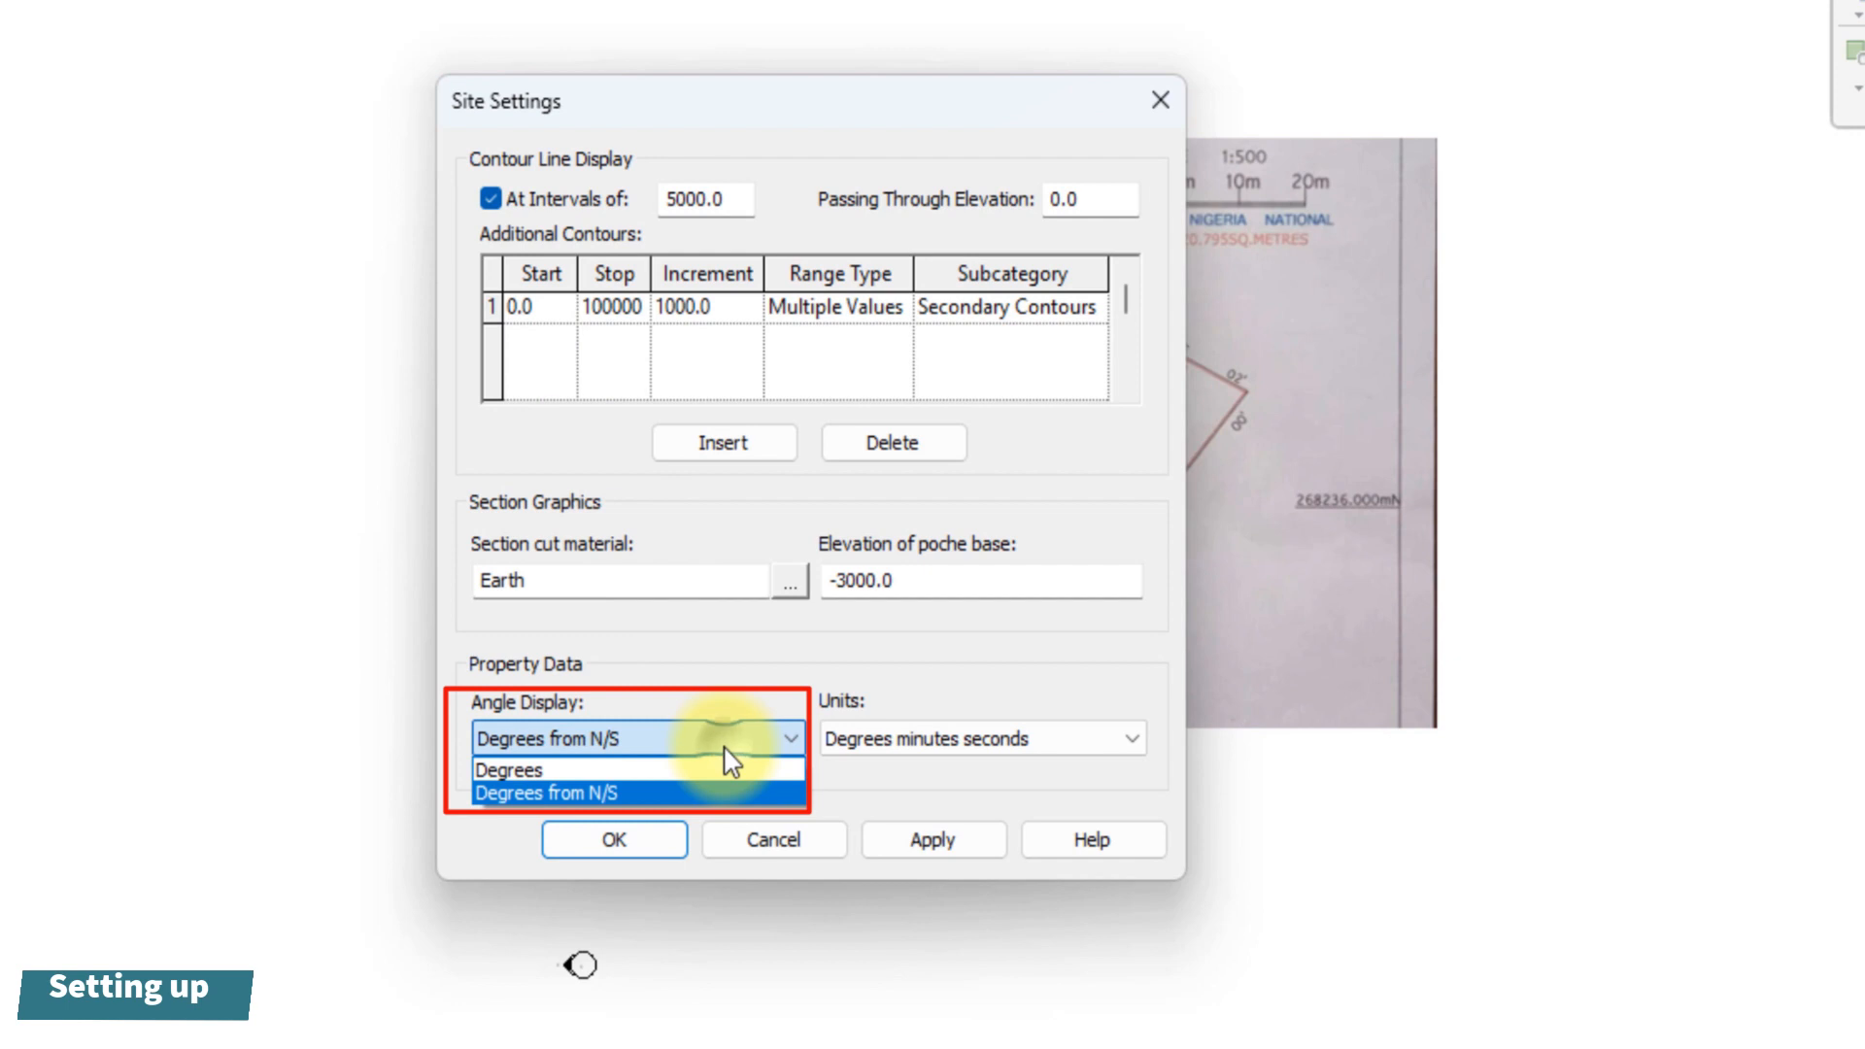
{"action": "left_click", "coordinate": [660, 767]}
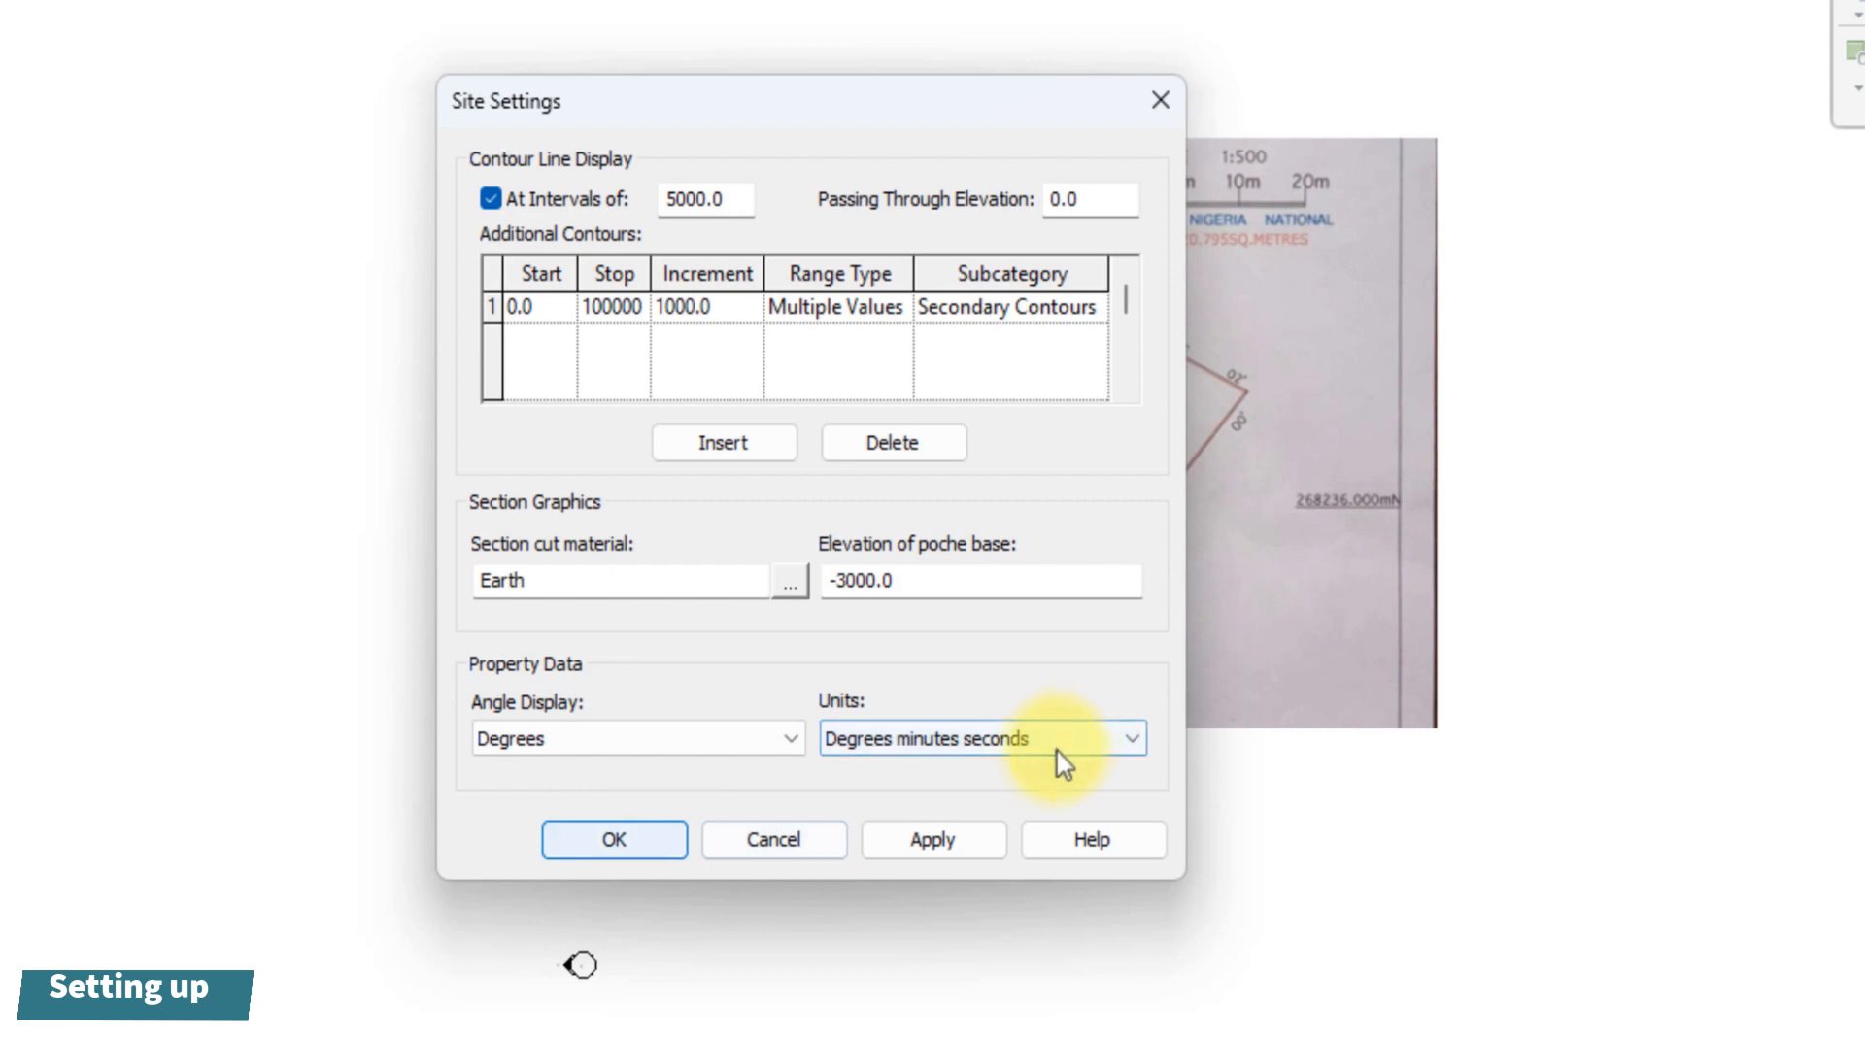
{"action": "left_click", "coordinate": [938, 853]}
{"action": "left_click", "coordinate": [614, 840]}
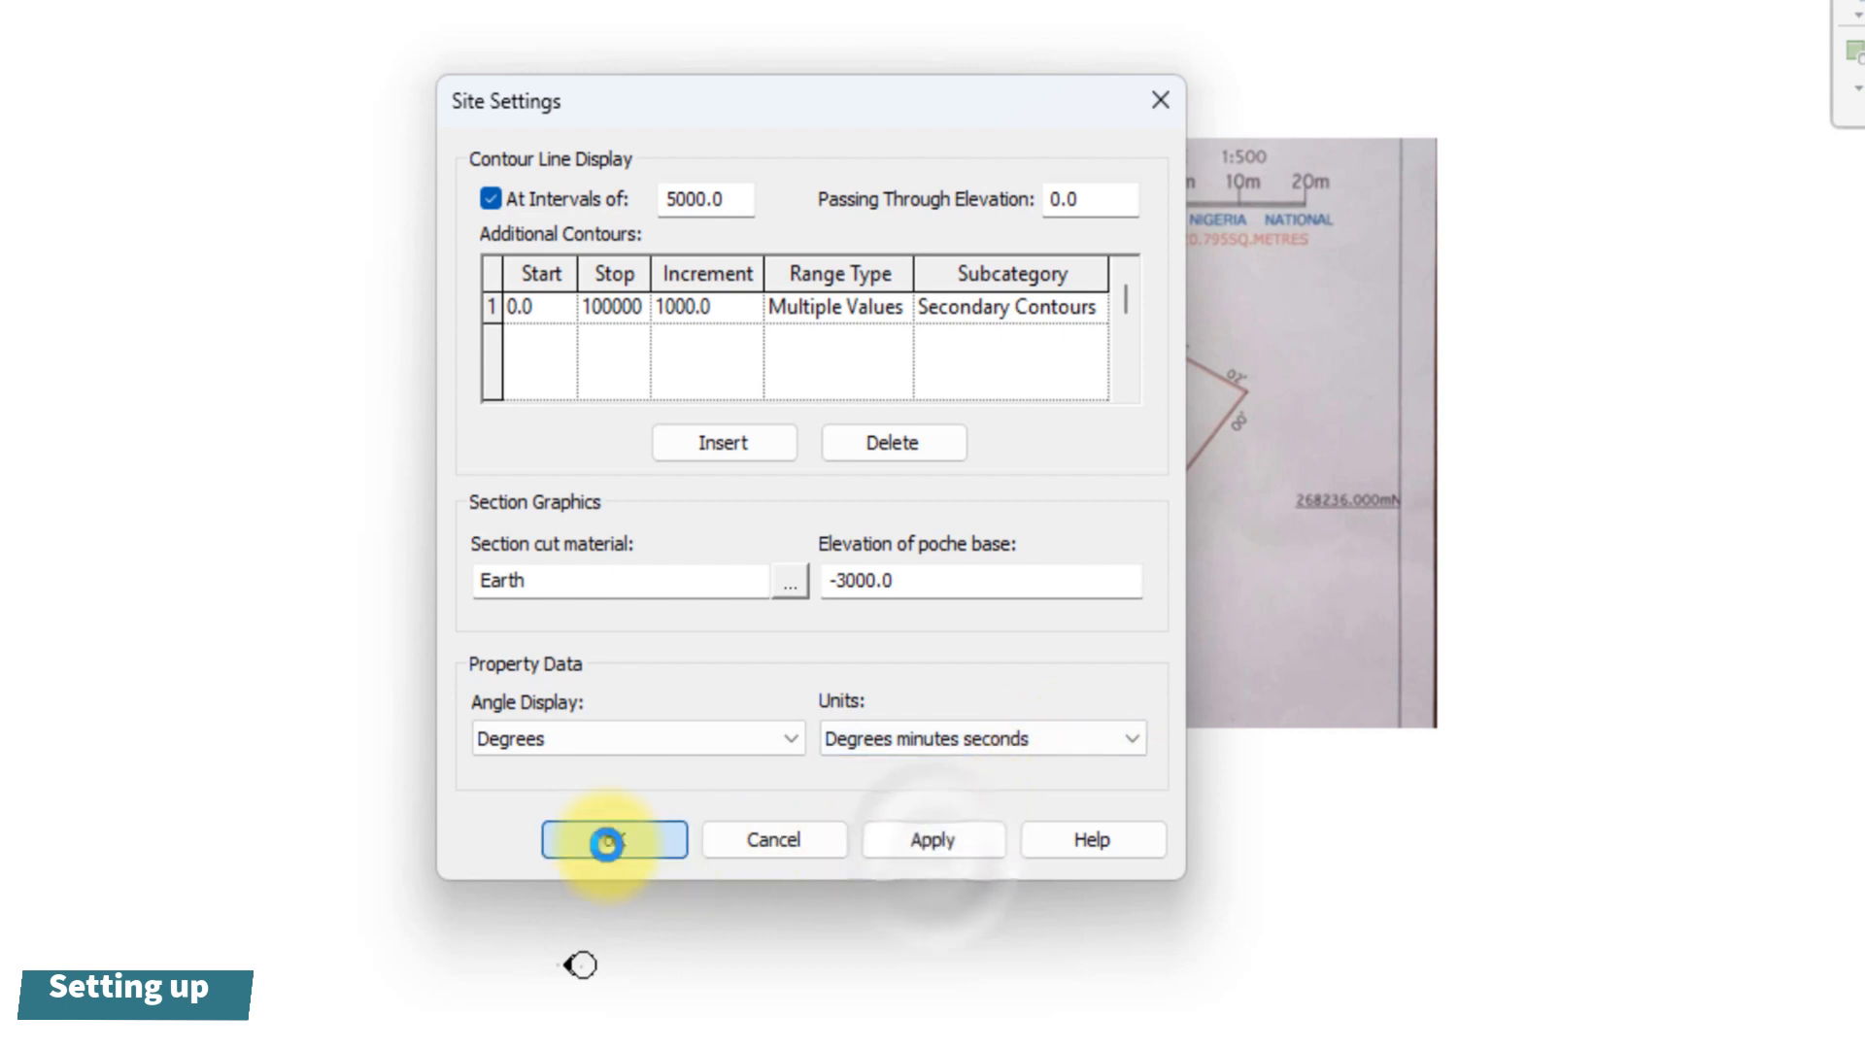
{"action": "scroll", "coordinate": [603, 854], "scroll_direction": "down", "scroll_amount": 2}
{"action": "middle_click_drag", "start_coordinate": [604, 854], "coordinate": [633, 872]}
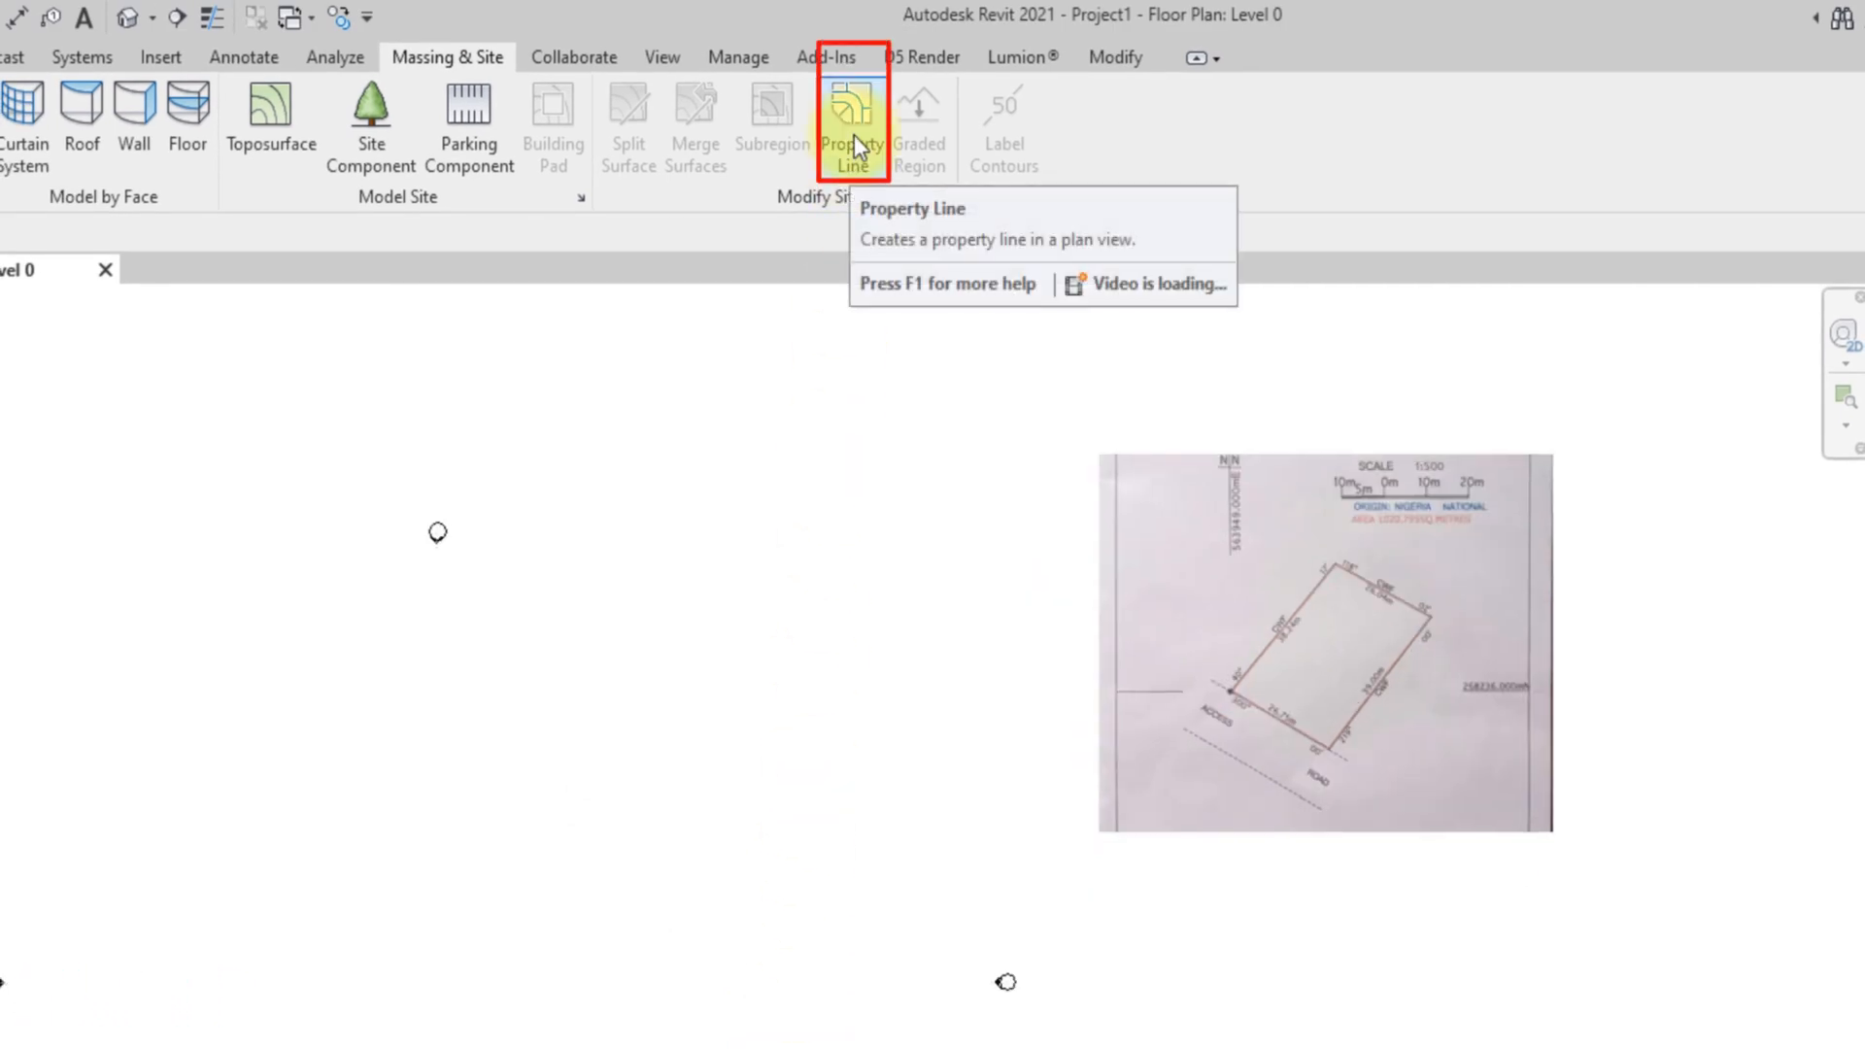
{"action": "left_click", "coordinate": [854, 138]}
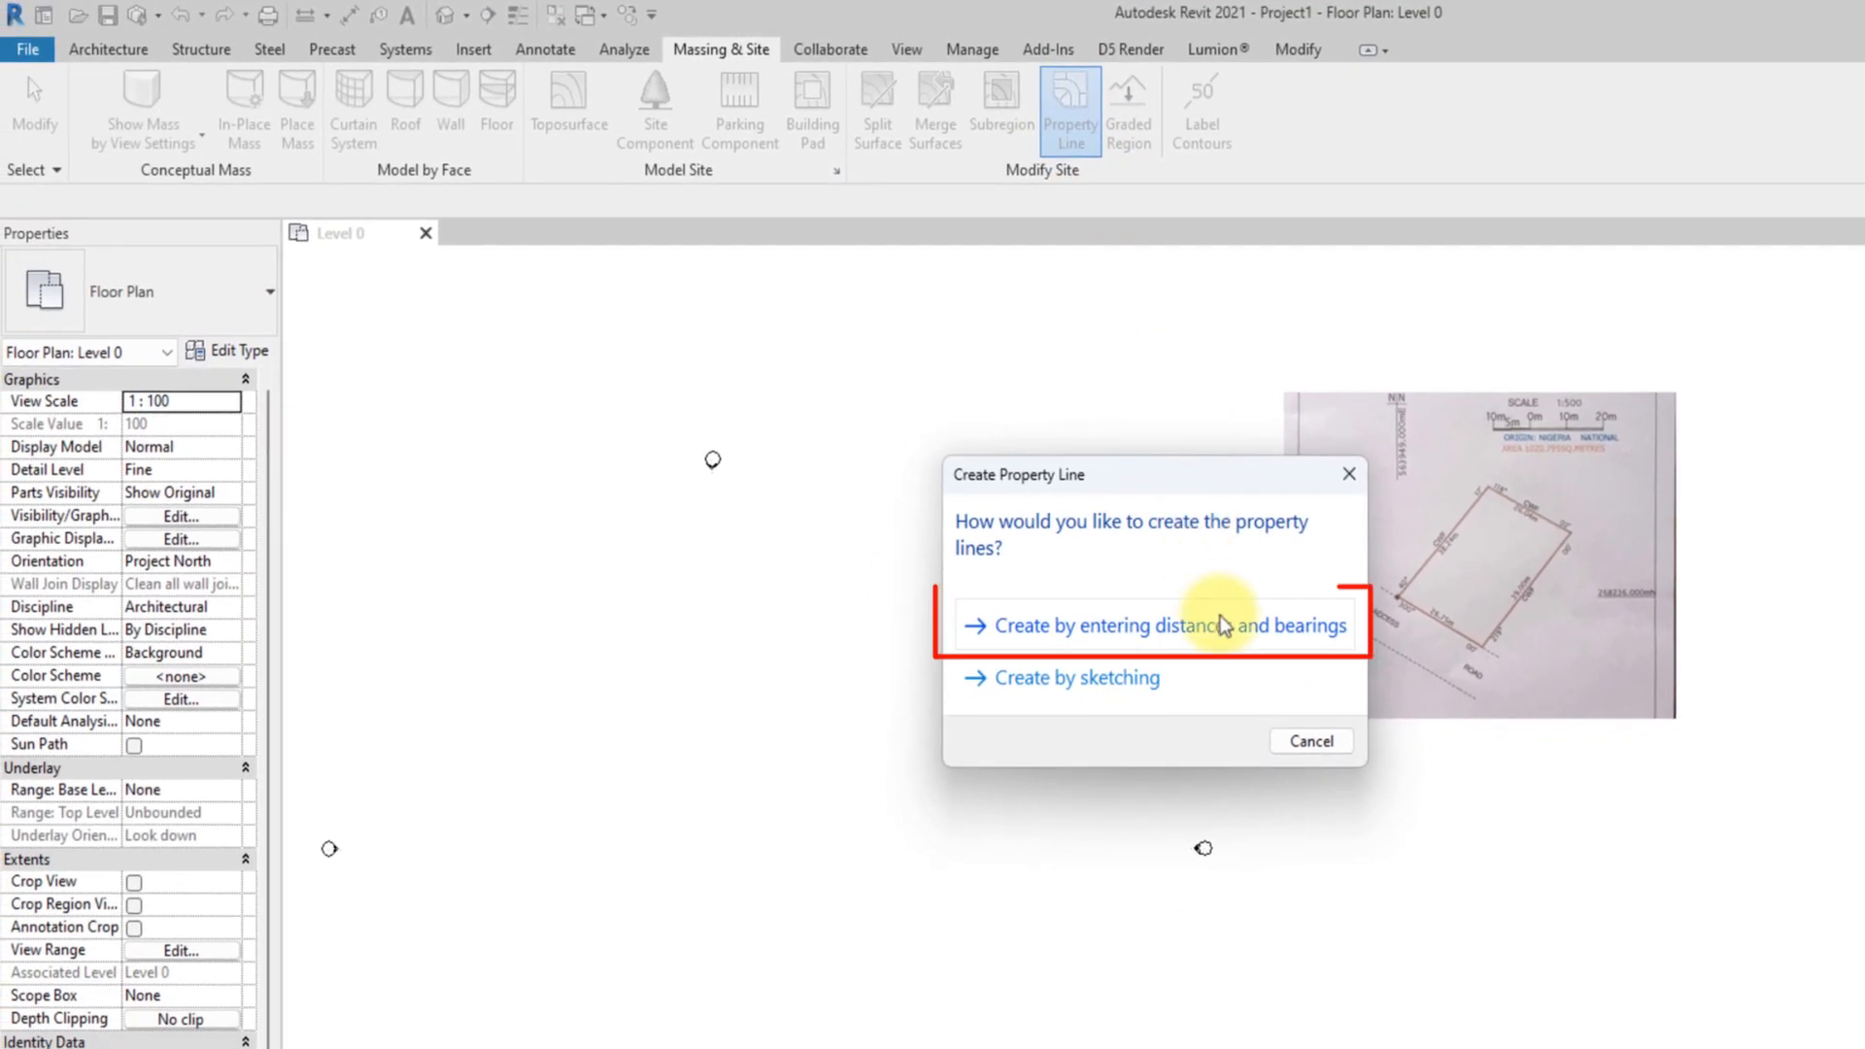
{"action": "left_click", "coordinate": [1226, 633]}
{"action": "left_click_drag", "start_coordinate": [740, 364], "coordinate": [1133, 499]}
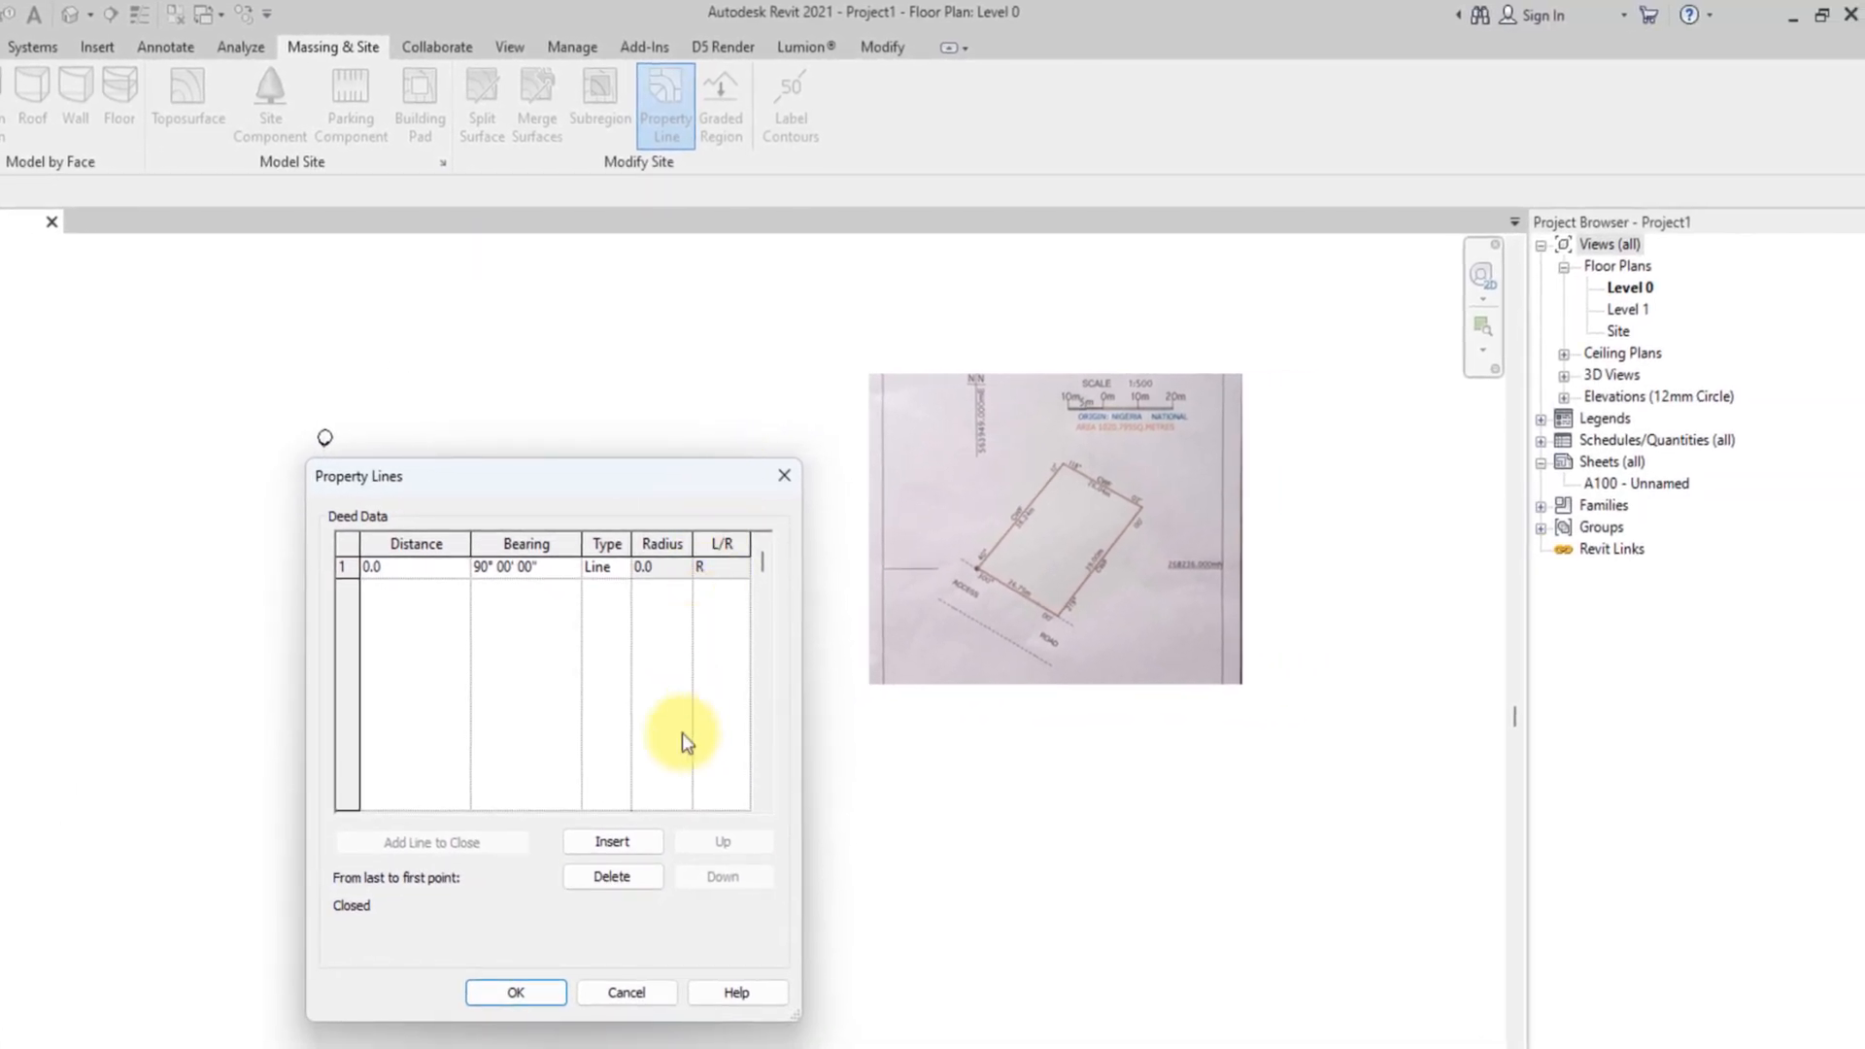
{"action": "left_click", "coordinate": [639, 999]}
Create a property line by entering distances and bearings, giving the first line a distance of 38240.
{"action": "scroll", "coordinate": [639, 999], "scroll_direction": "up", "scroll_amount": 3}
{"action": "middle_click_drag", "start_coordinate": [639, 999], "coordinate": [658, 1016]}
{"action": "scroll", "coordinate": [639, 999], "scroll_direction": "up", "scroll_amount": 2}
{"action": "scroll", "coordinate": [639, 999], "scroll_direction": "down", "scroll_amount": 1}
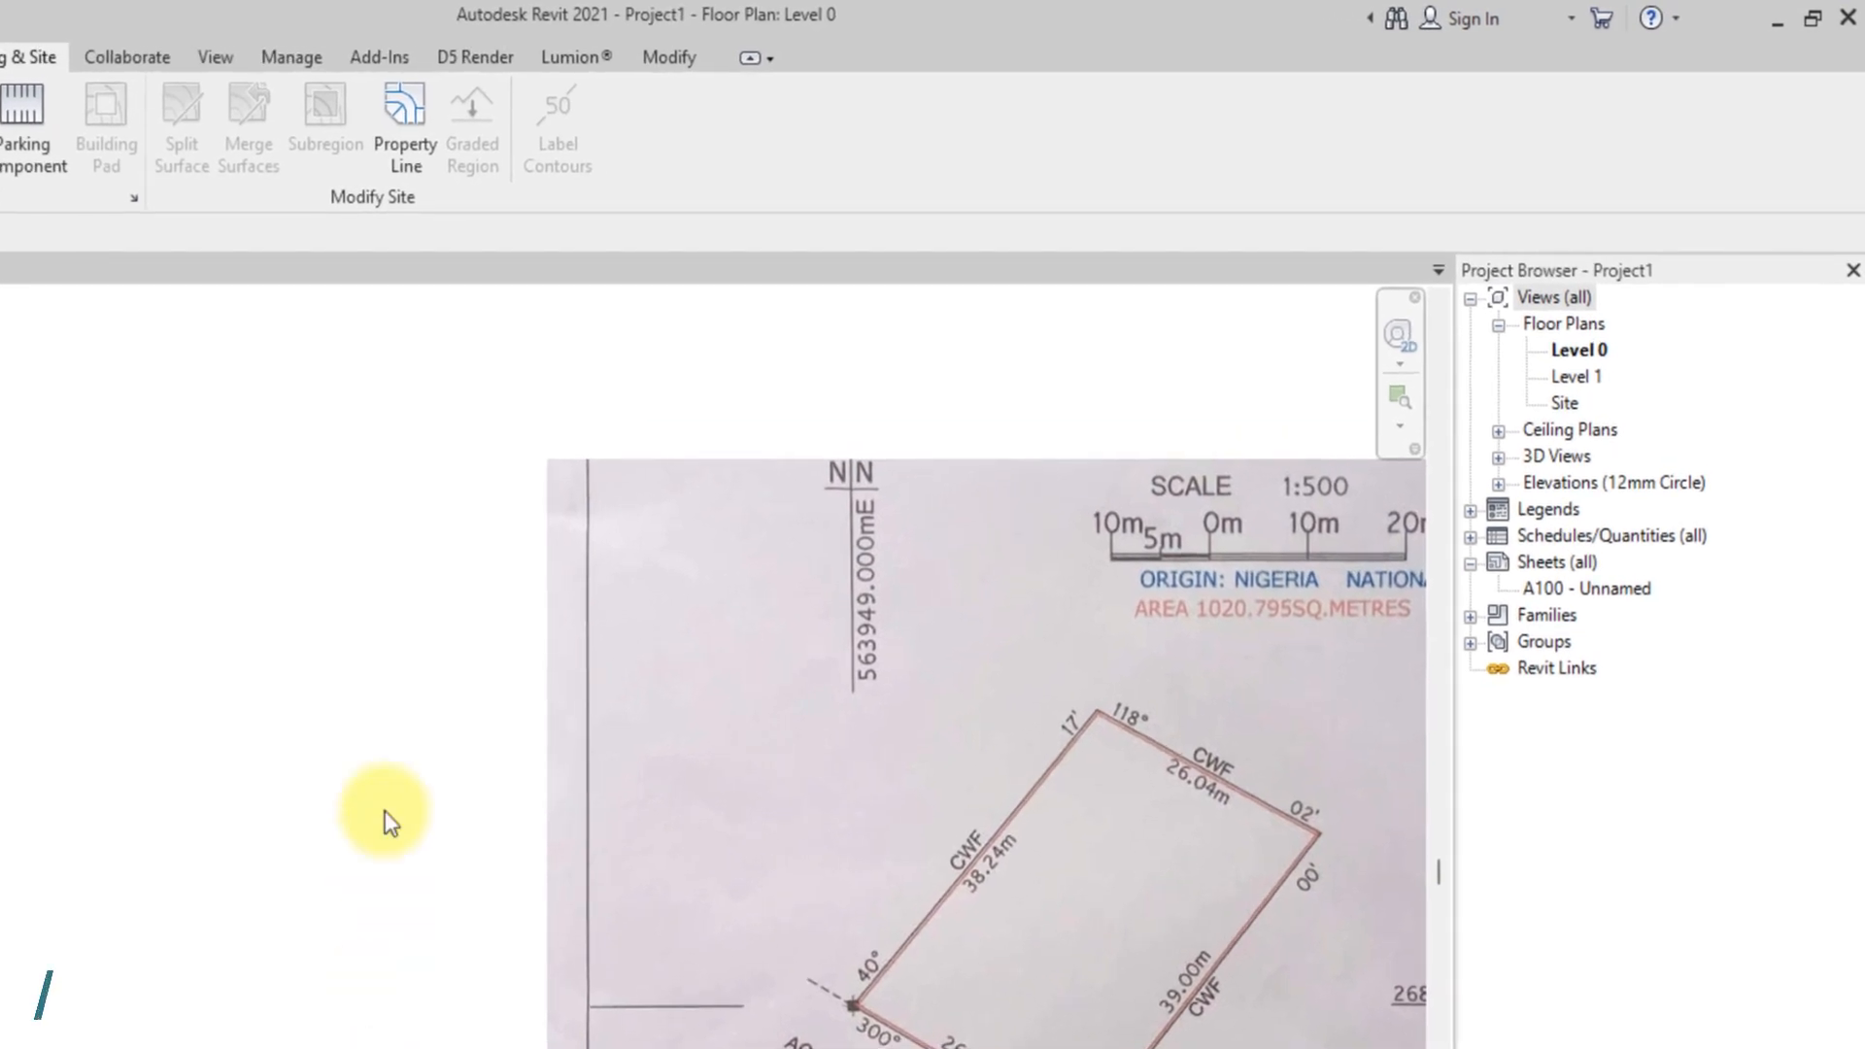
{"action": "left_click", "coordinate": [404, 138]}
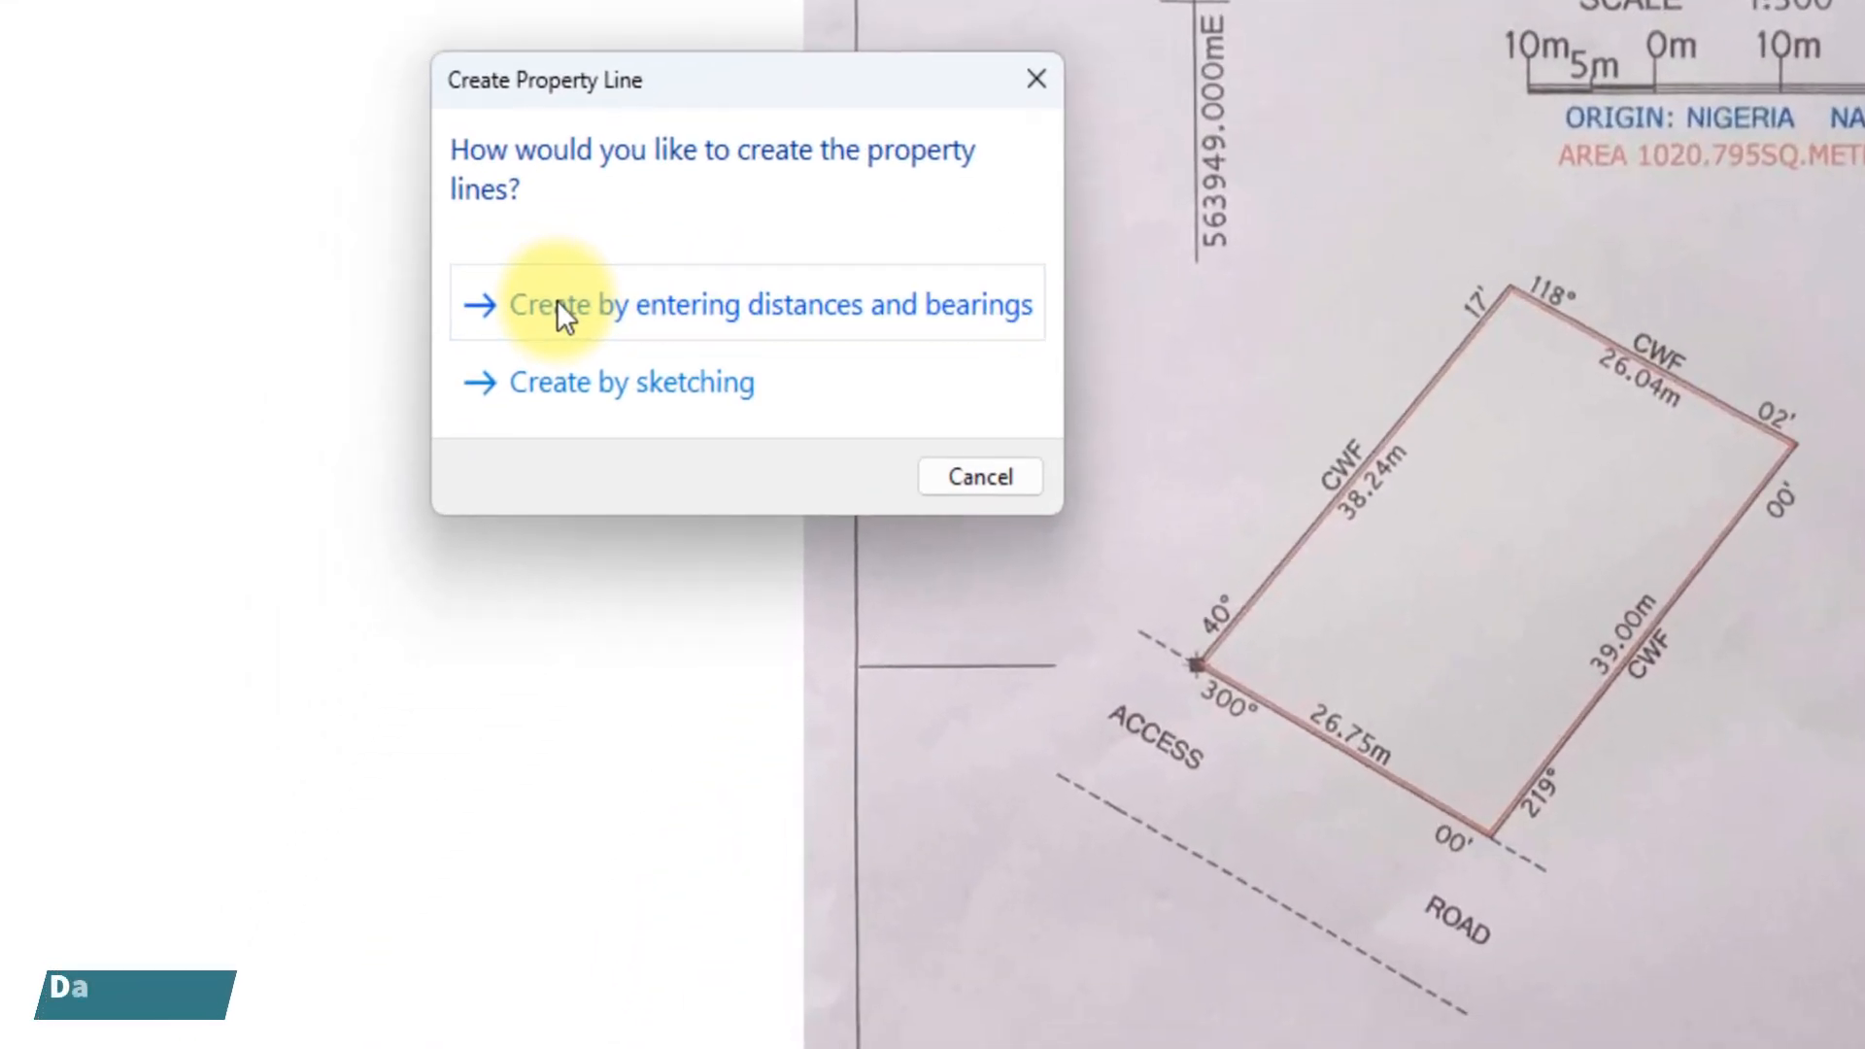
{"action": "left_click", "coordinate": [558, 302]}
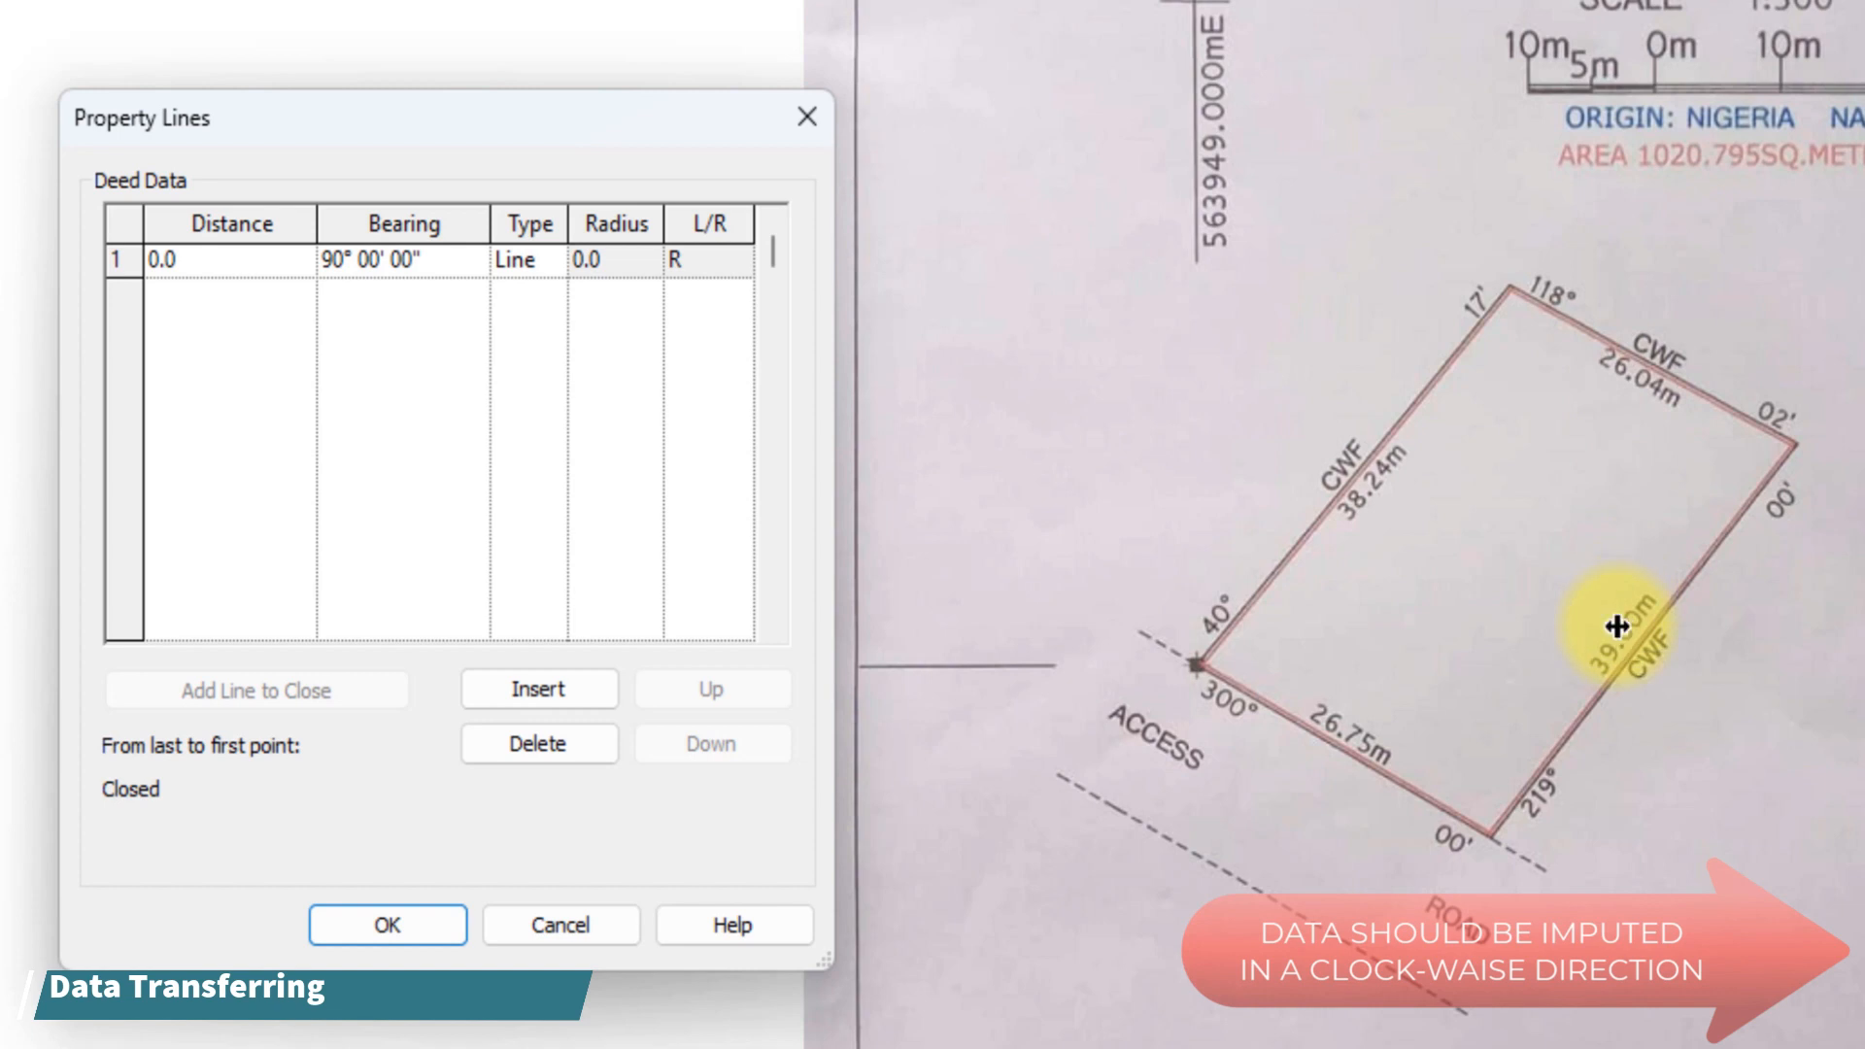
{"action": "left_click", "coordinate": [268, 260]}
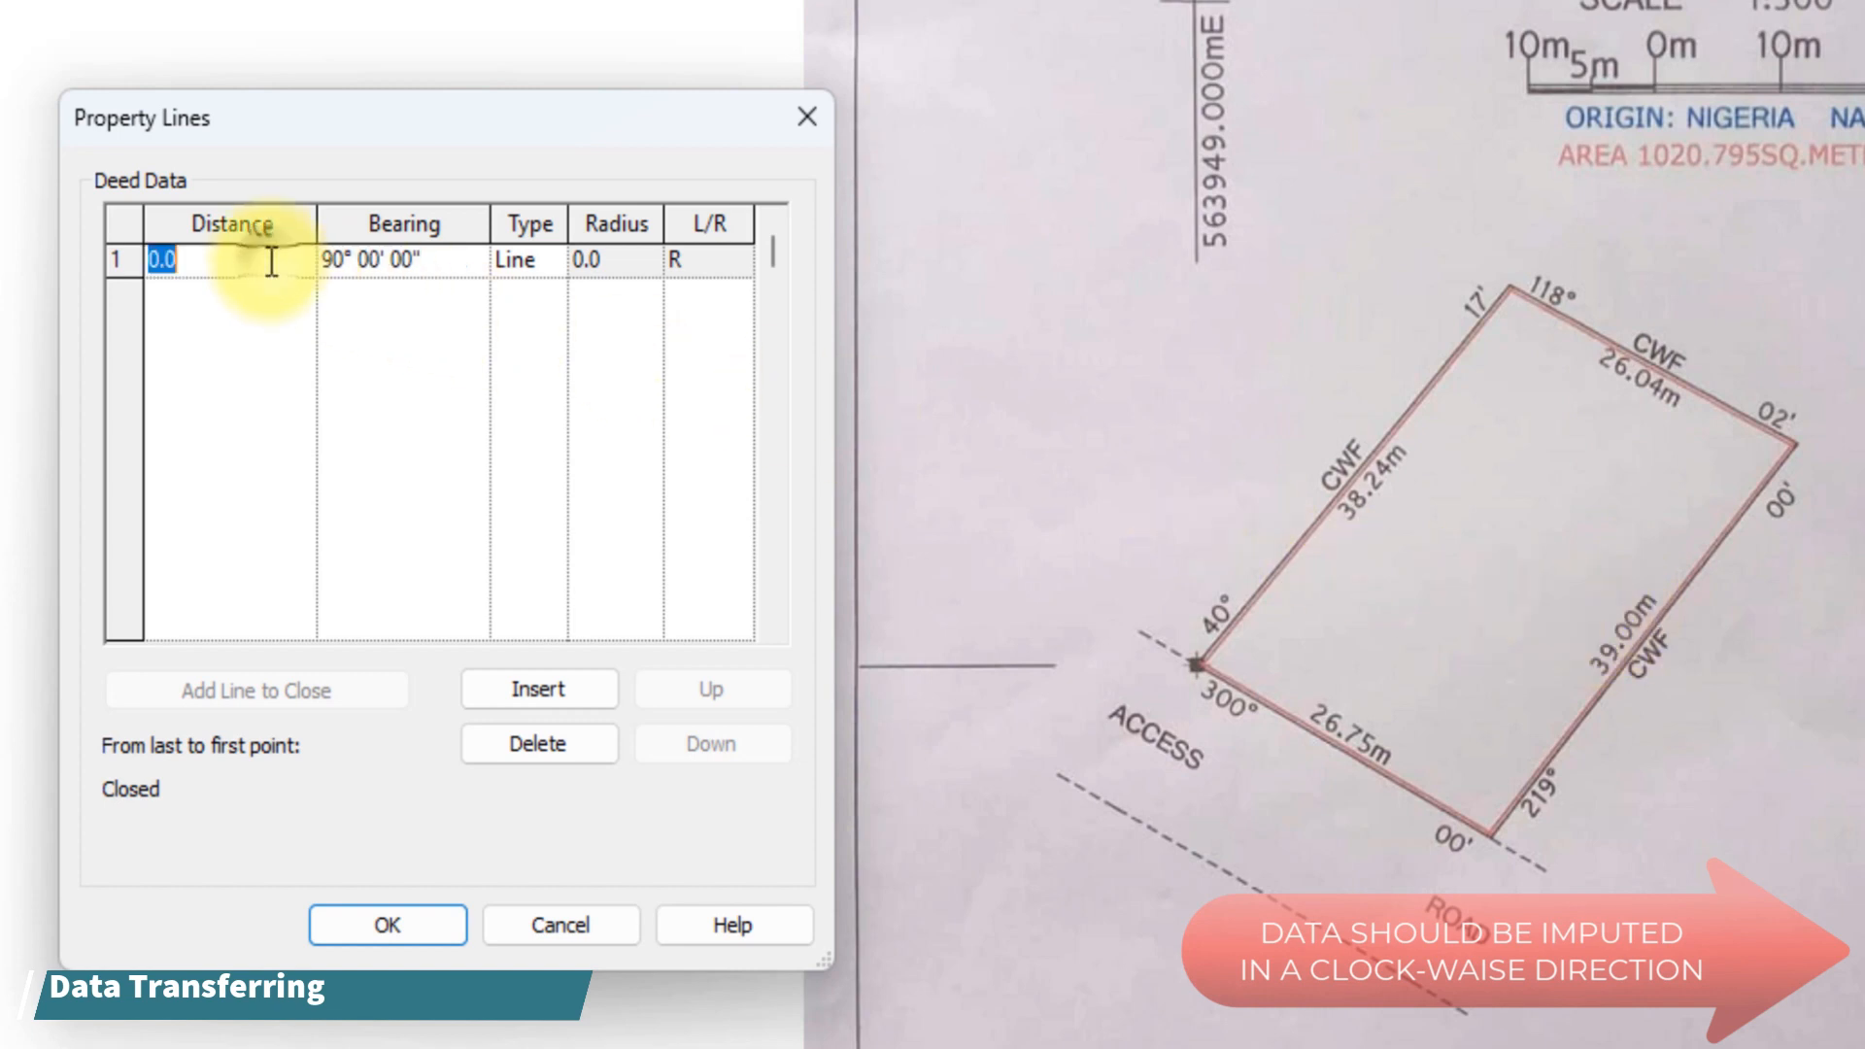
{"action": "key", "text": "BackSpace"}
{"action": "type", "text": "38"}
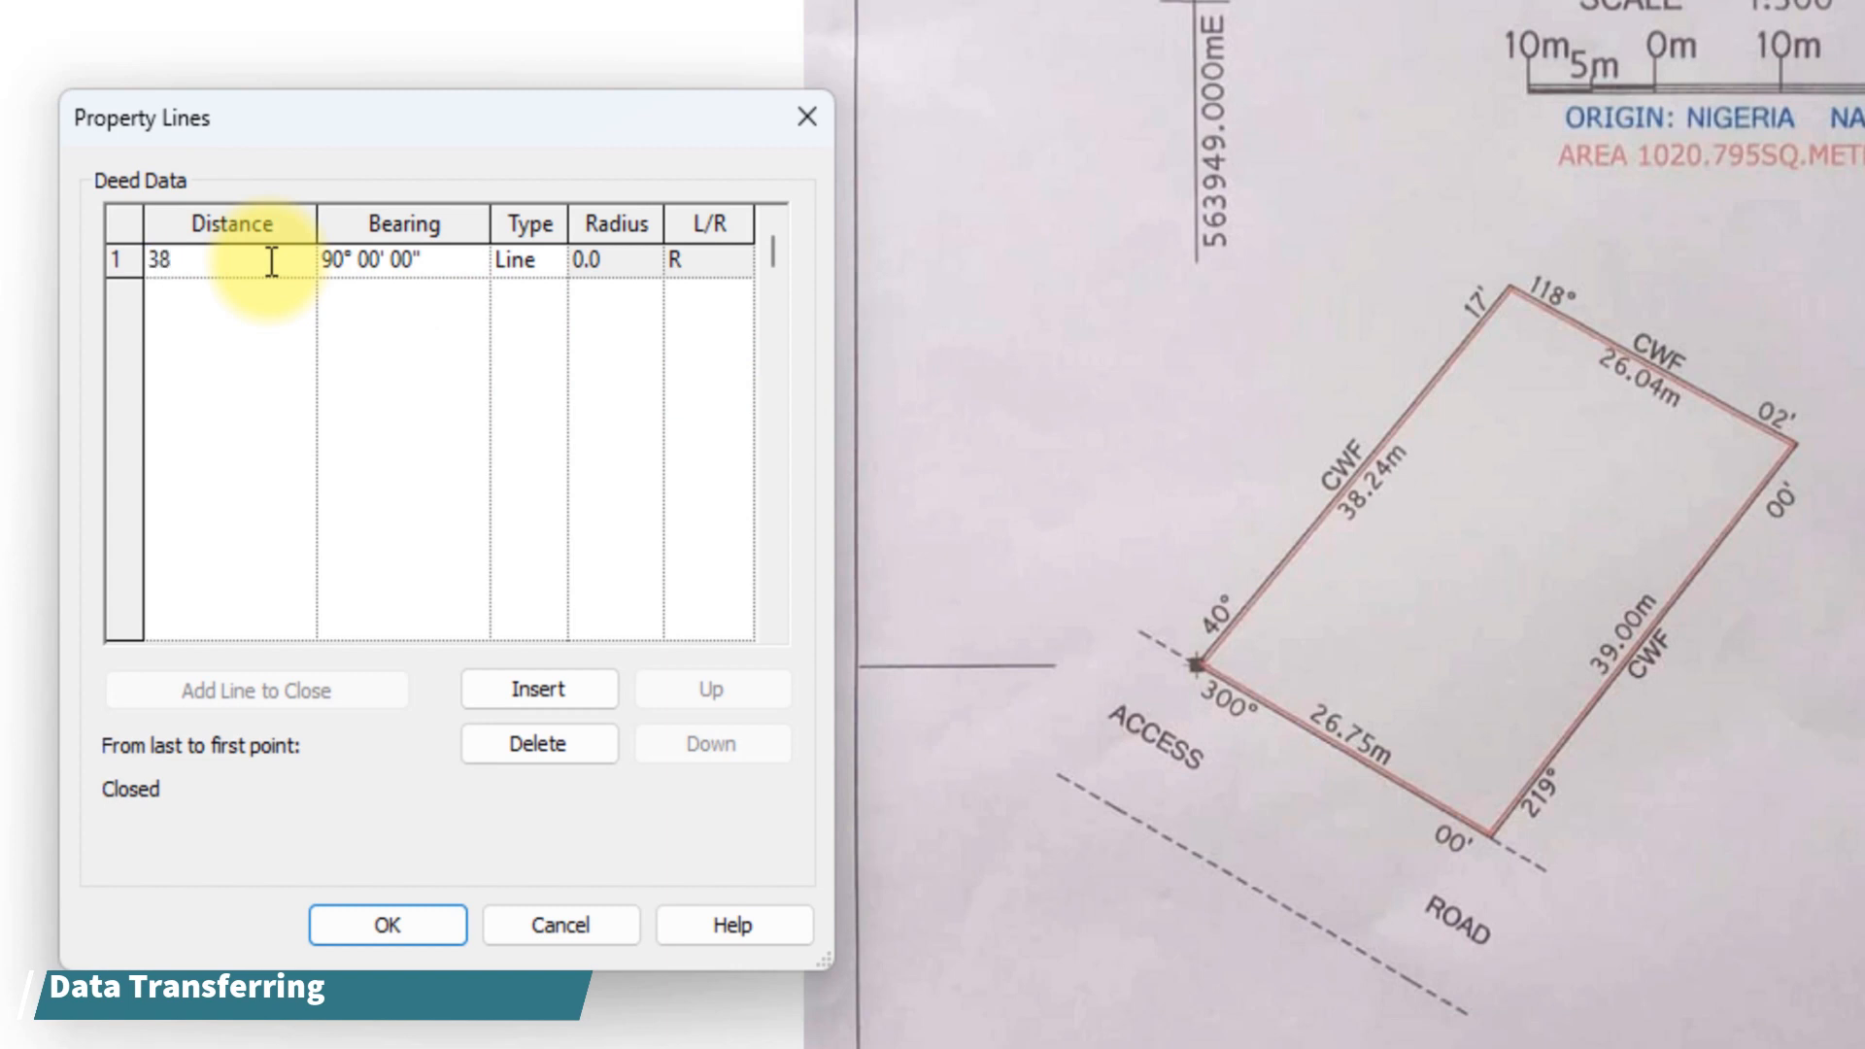
{"action": "type", "text": "240"}
Set the bearing of the first property line to 40° 17' 00".
{"action": "left_click", "coordinate": [347, 264]}
{"action": "key", "text": "BackSpace"}
{"action": "key", "text": "BackSpace"}
{"action": "type", "text": "430"}
{"action": "key", "text": "BackSpace"}
{"action": "key", "text": "BackSpace"}
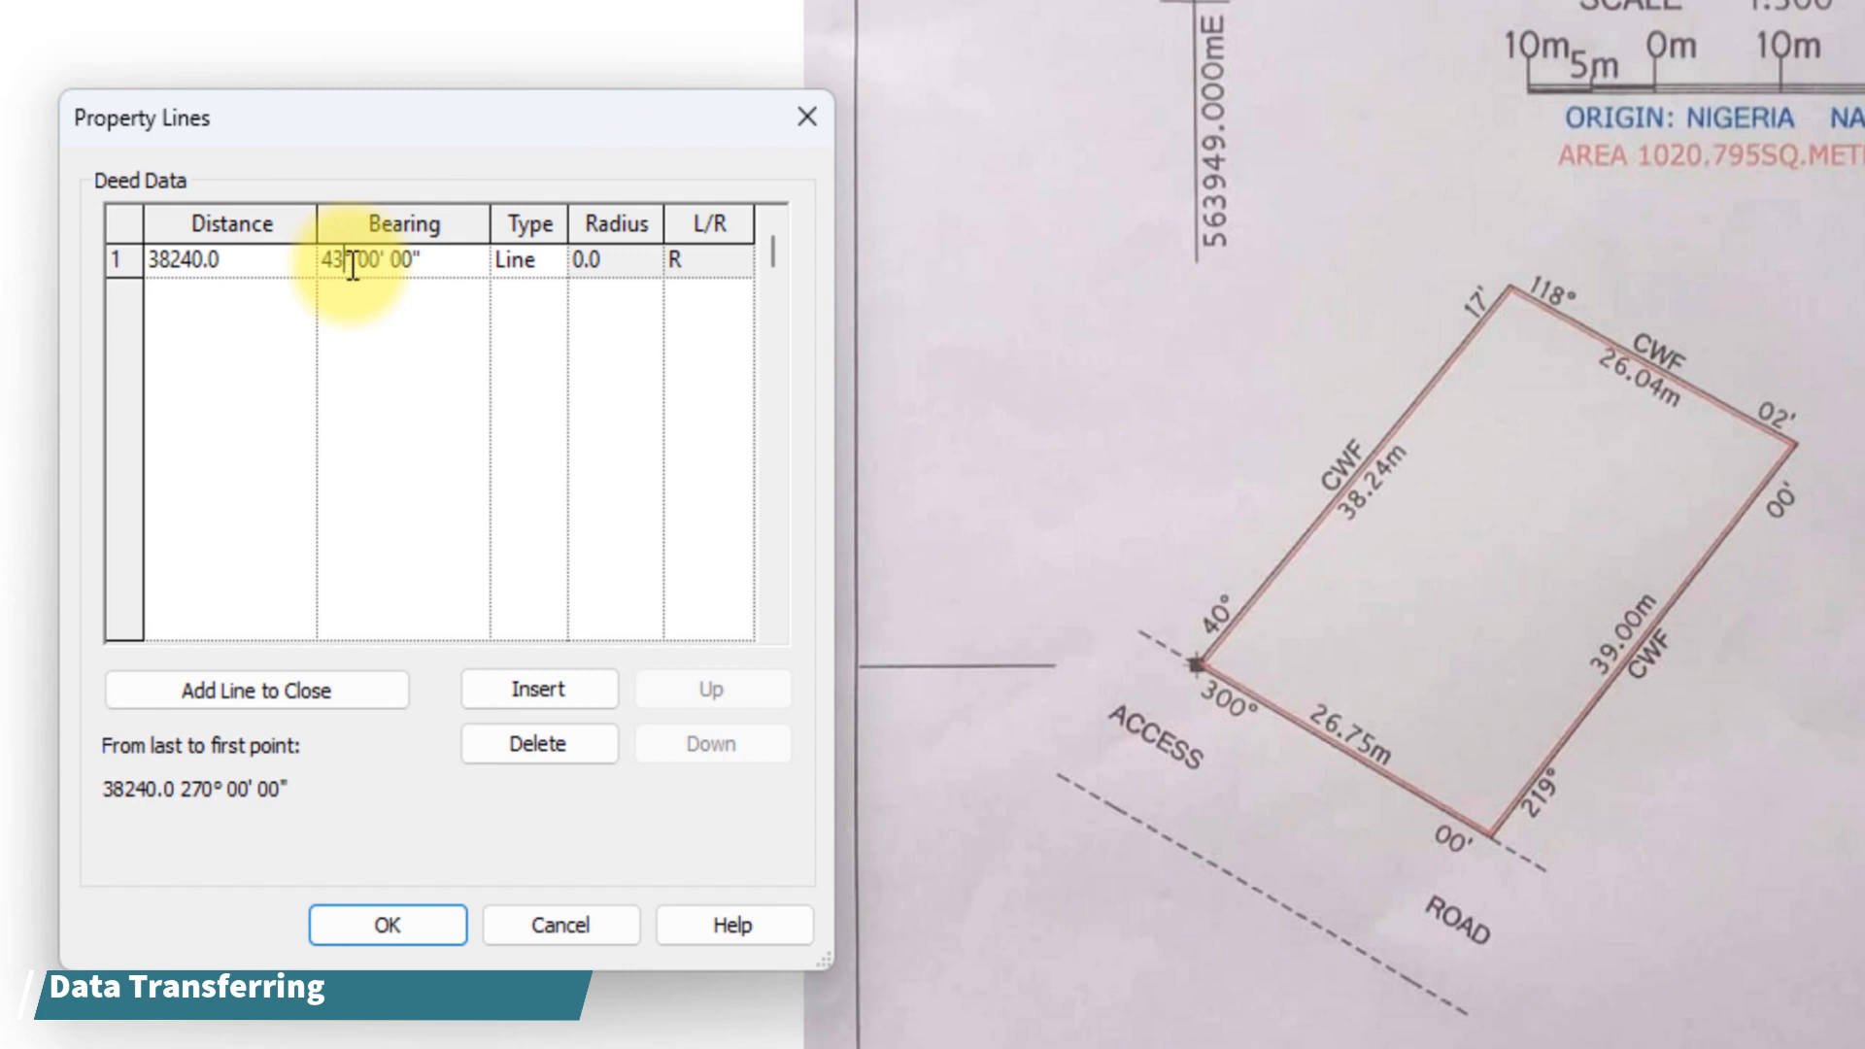
{"action": "type", "text": "0"}
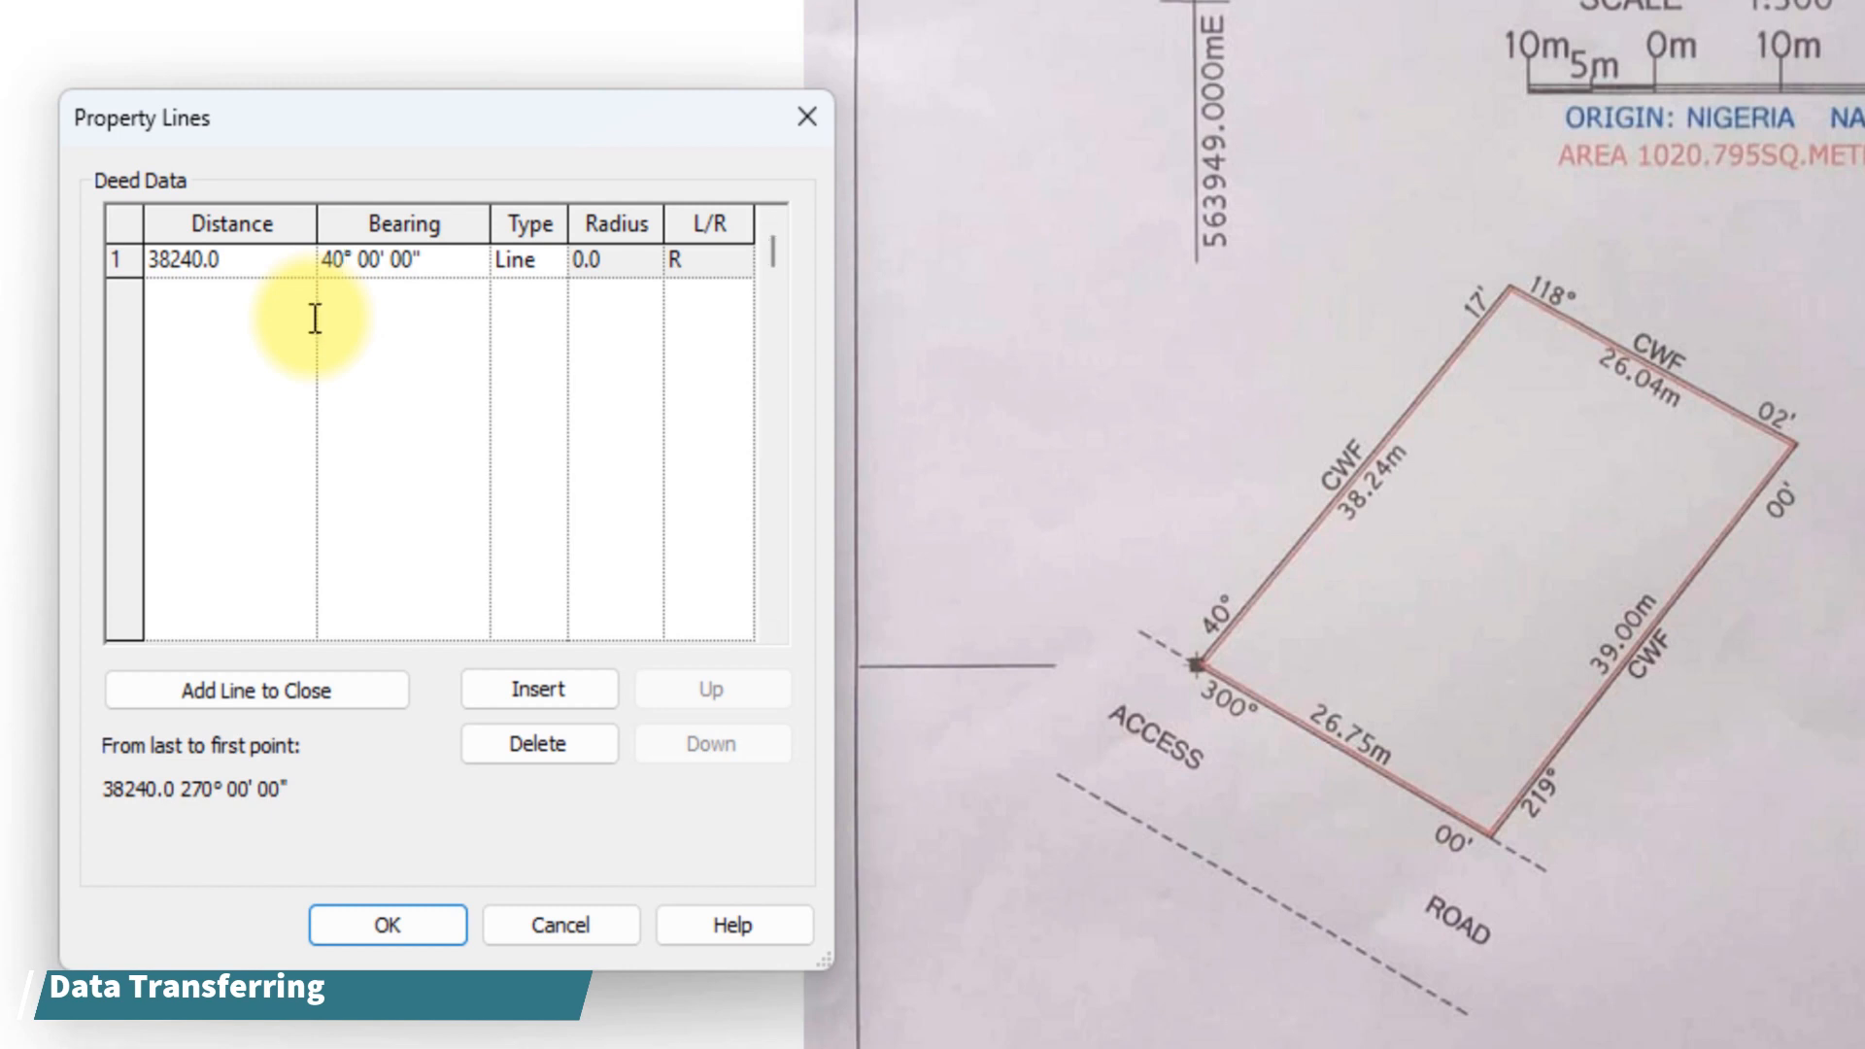
{"action": "left_click", "coordinate": [383, 263]}
{"action": "key", "text": "BackSpace"}
{"action": "key", "text": "BackSpace"}
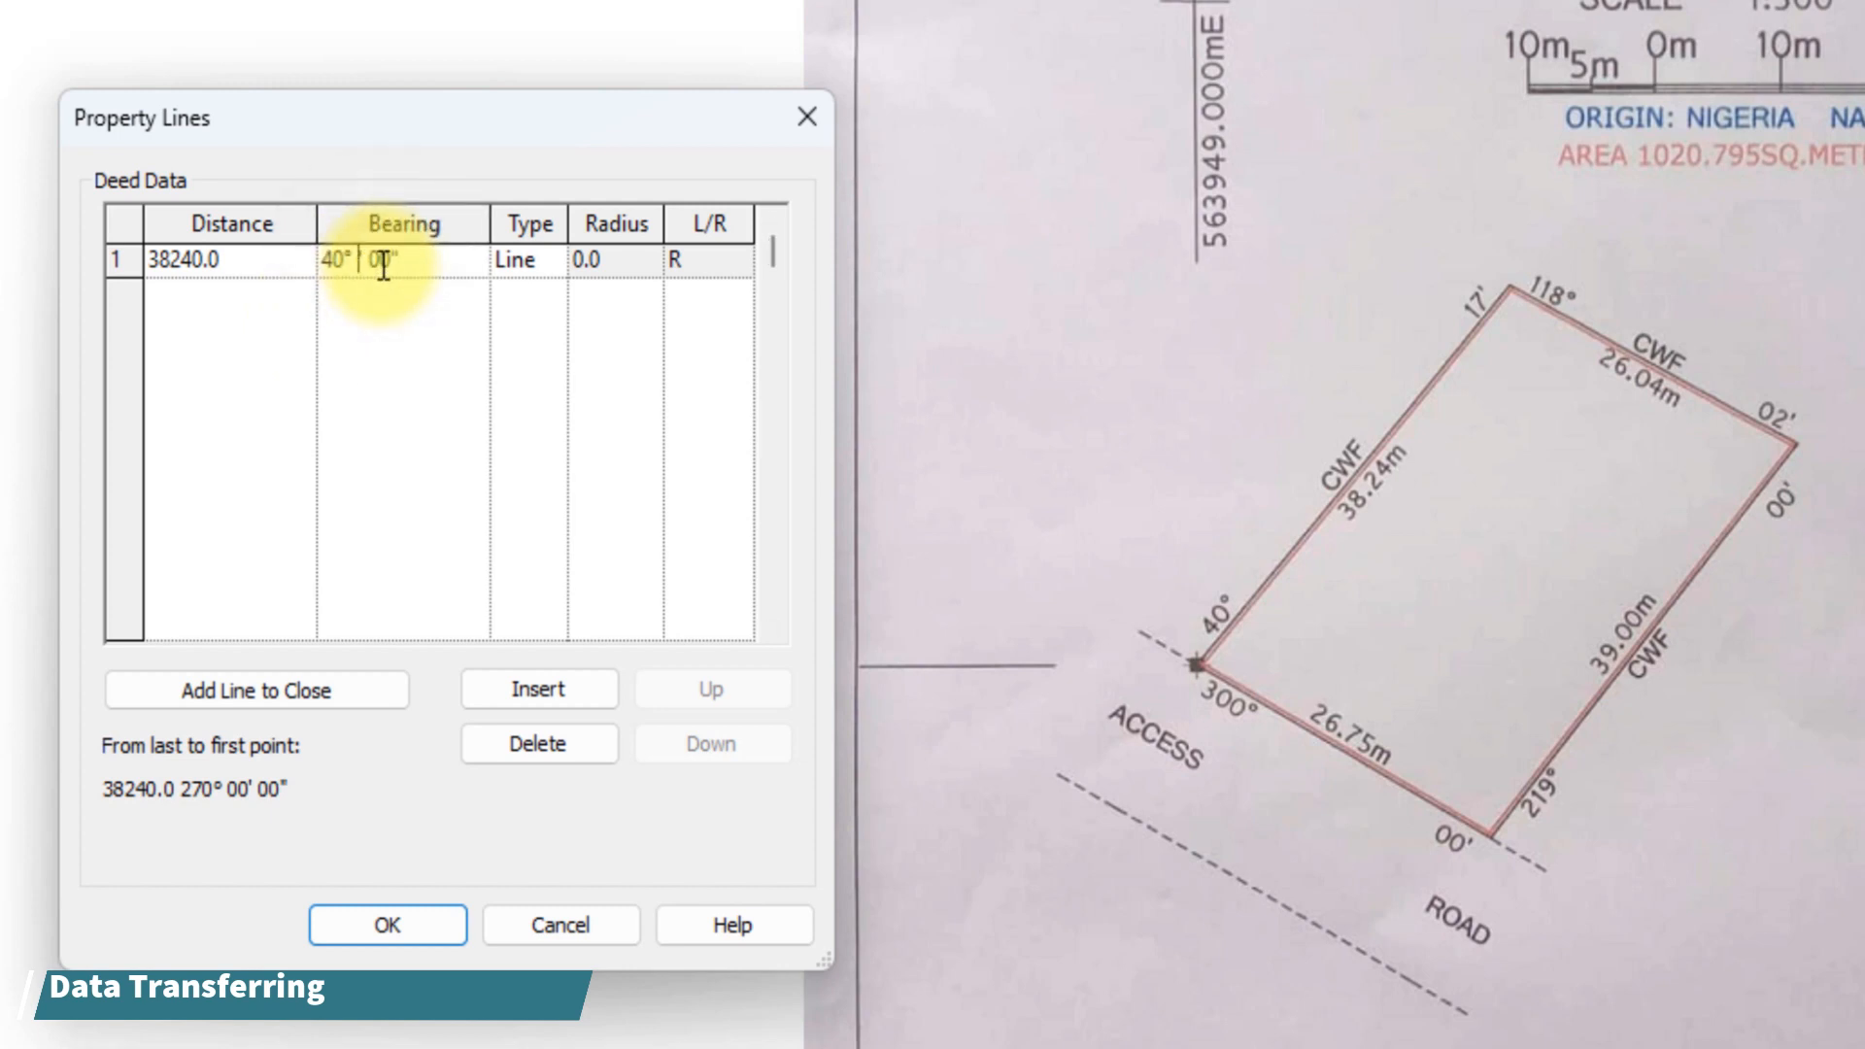
{"action": "type", "text": "17"}
Insert a second line in the deed data with a distance of 26040.
{"action": "left_click", "coordinate": [546, 693]}
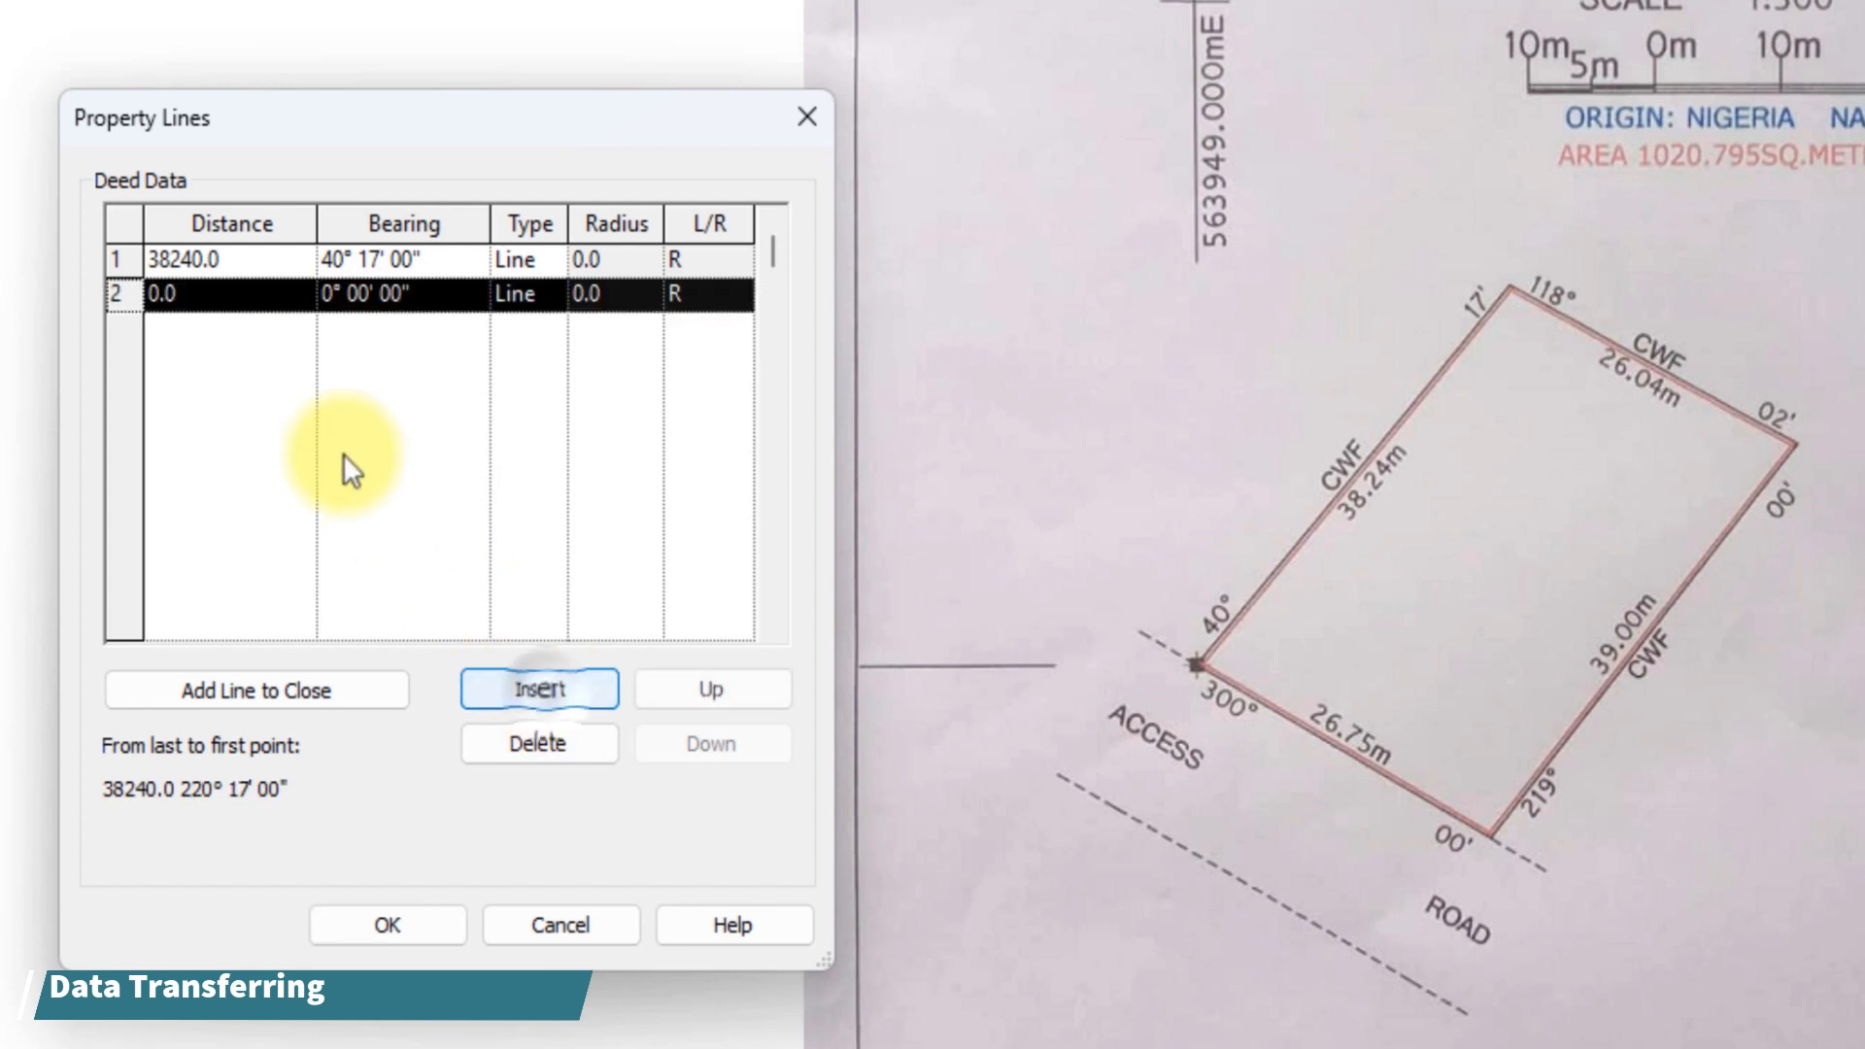
{"action": "left_click", "coordinate": [237, 295]}
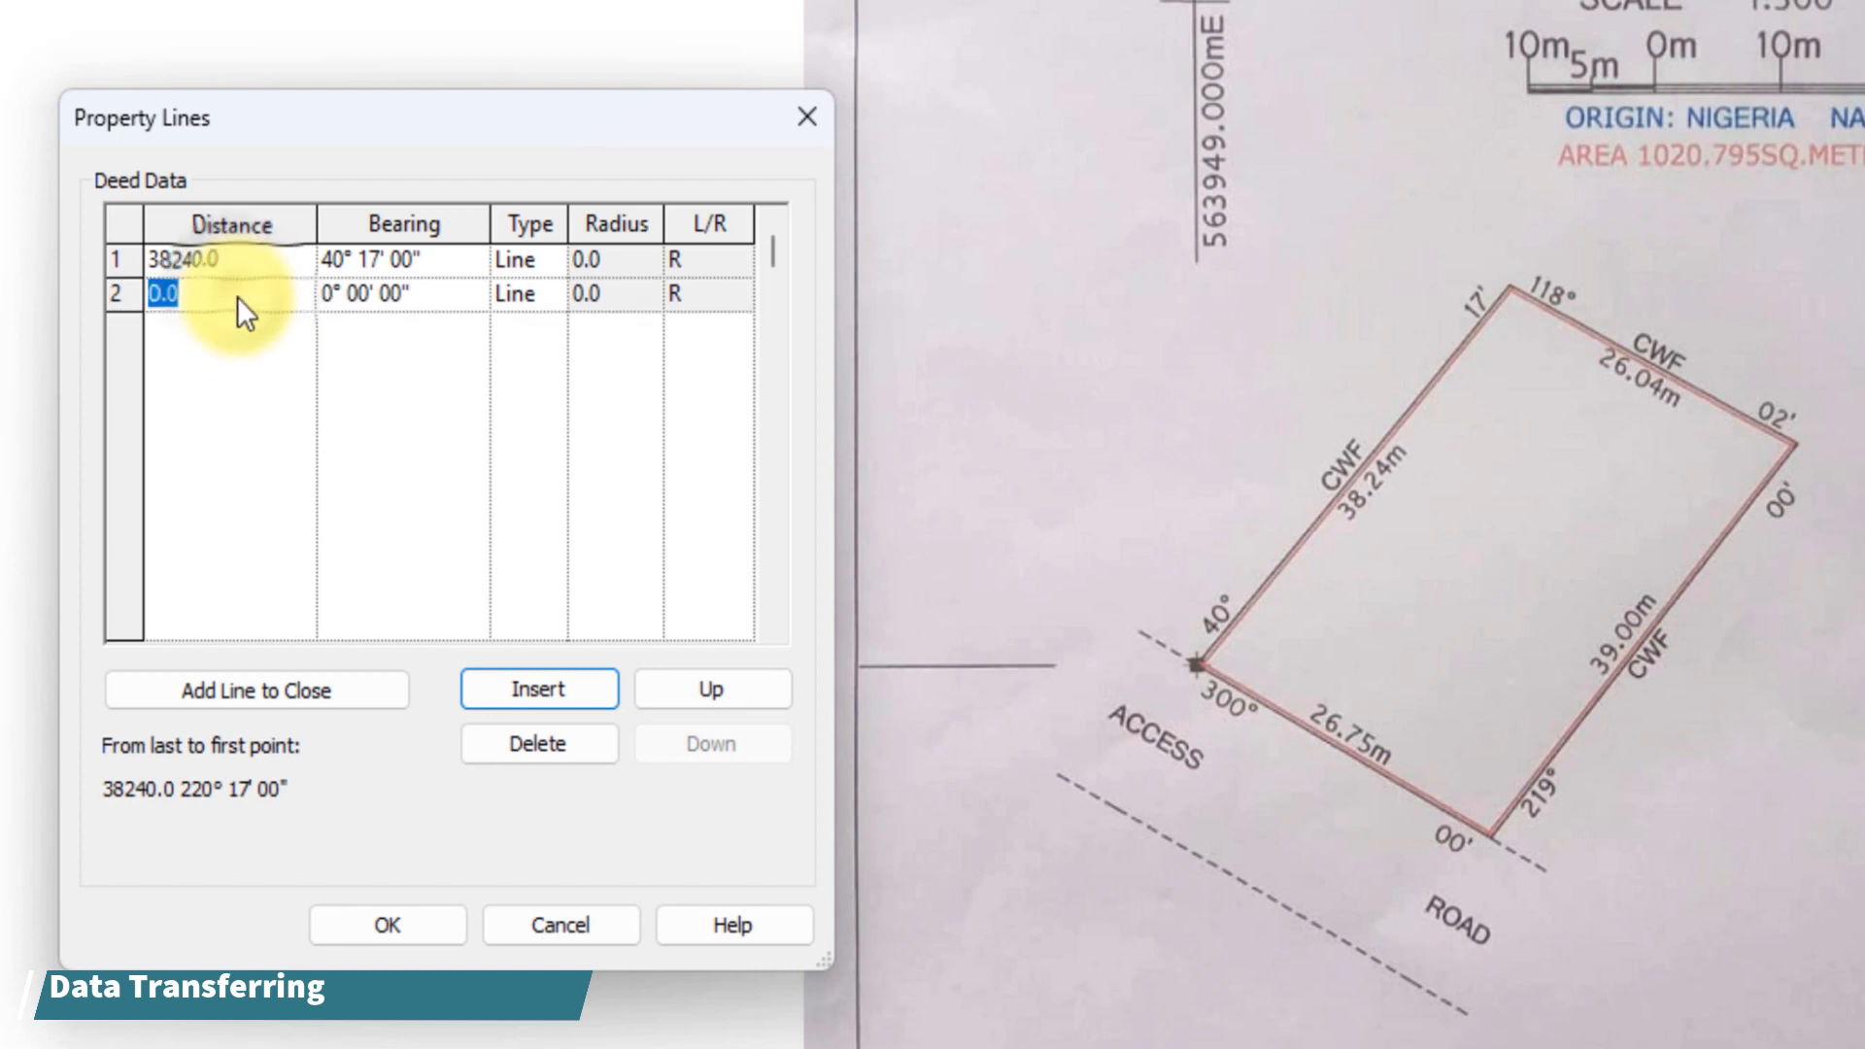
{"action": "key", "text": "BackSpace"}
{"action": "type", "text": "2604"}
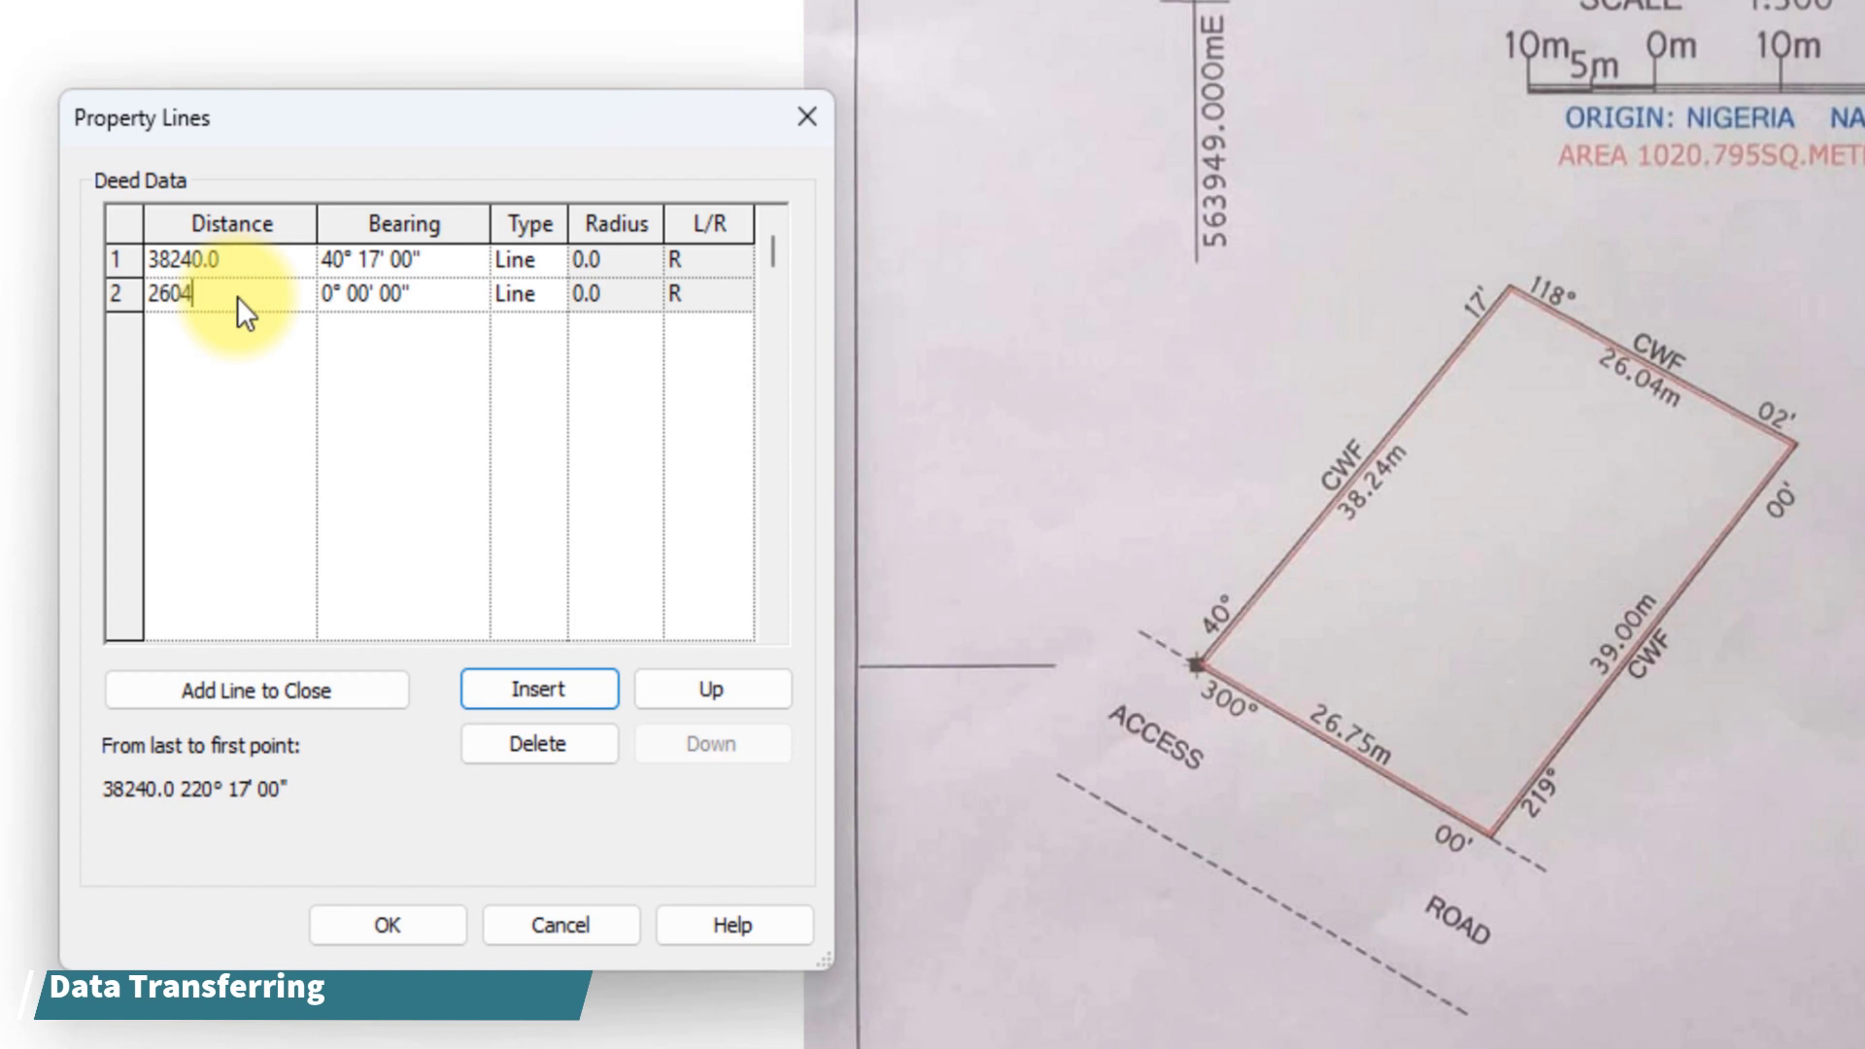
{"action": "type", "text": "0"}
Set the bearing of the second property line to 118° 02' 00".
{"action": "left_click", "coordinate": [344, 299]}
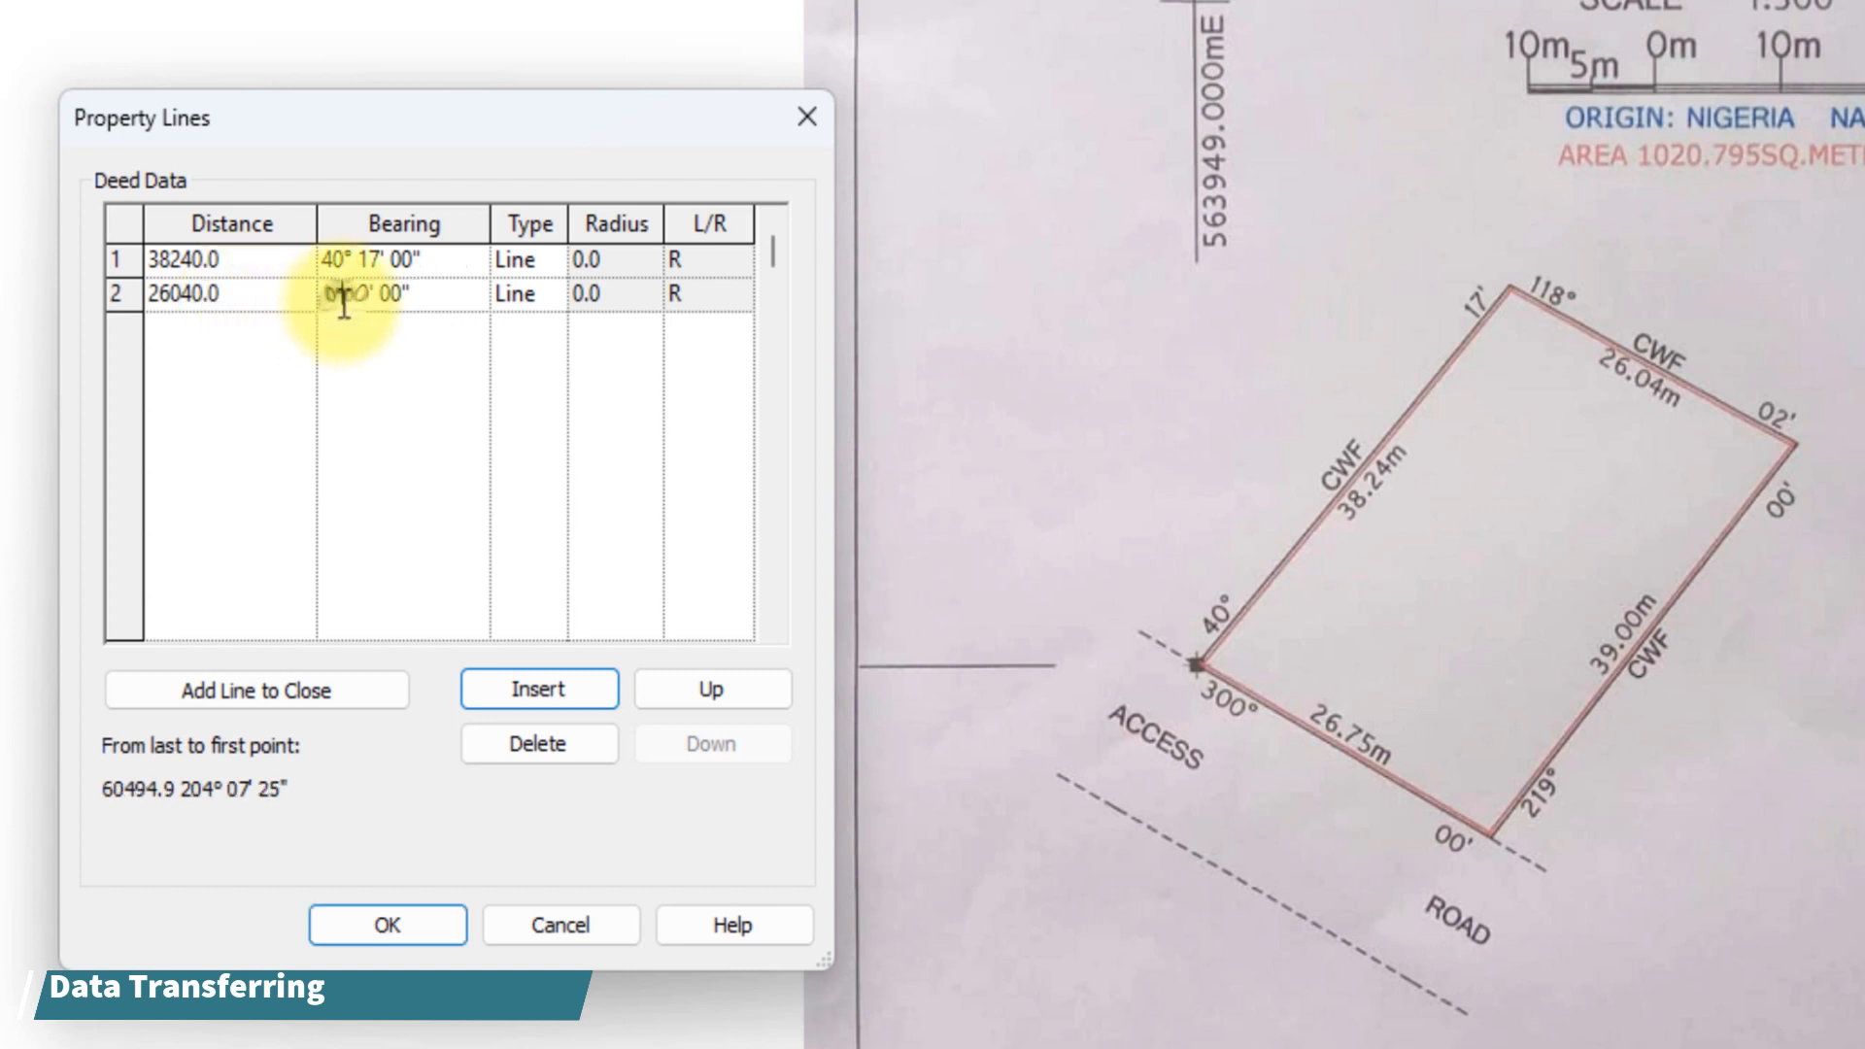
{"action": "left_click", "coordinate": [334, 304]}
{"action": "key", "text": "BackSpace"}
{"action": "type", "text": "118"}
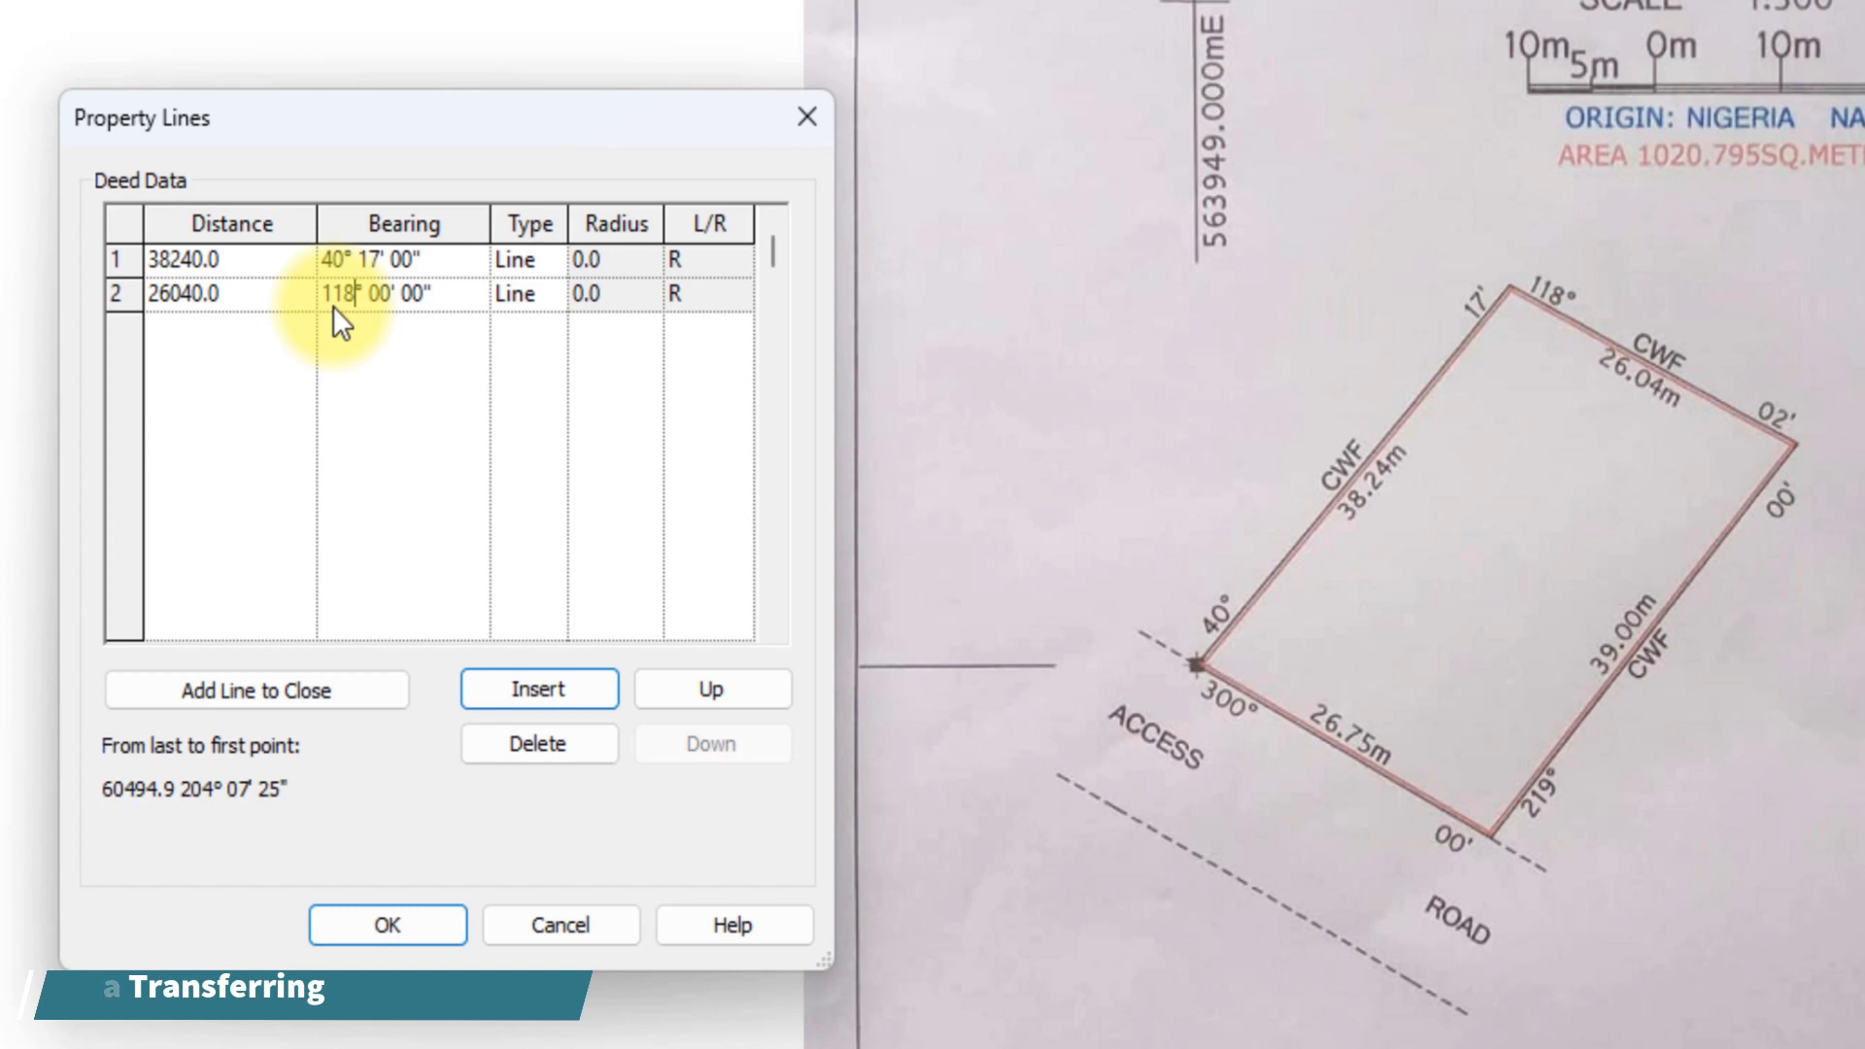
{"action": "left_click", "coordinate": [392, 304]}
{"action": "key", "text": "BackSpace"}
{"action": "key", "text": "BackSpace"}
{"action": "type", "text": "2"}
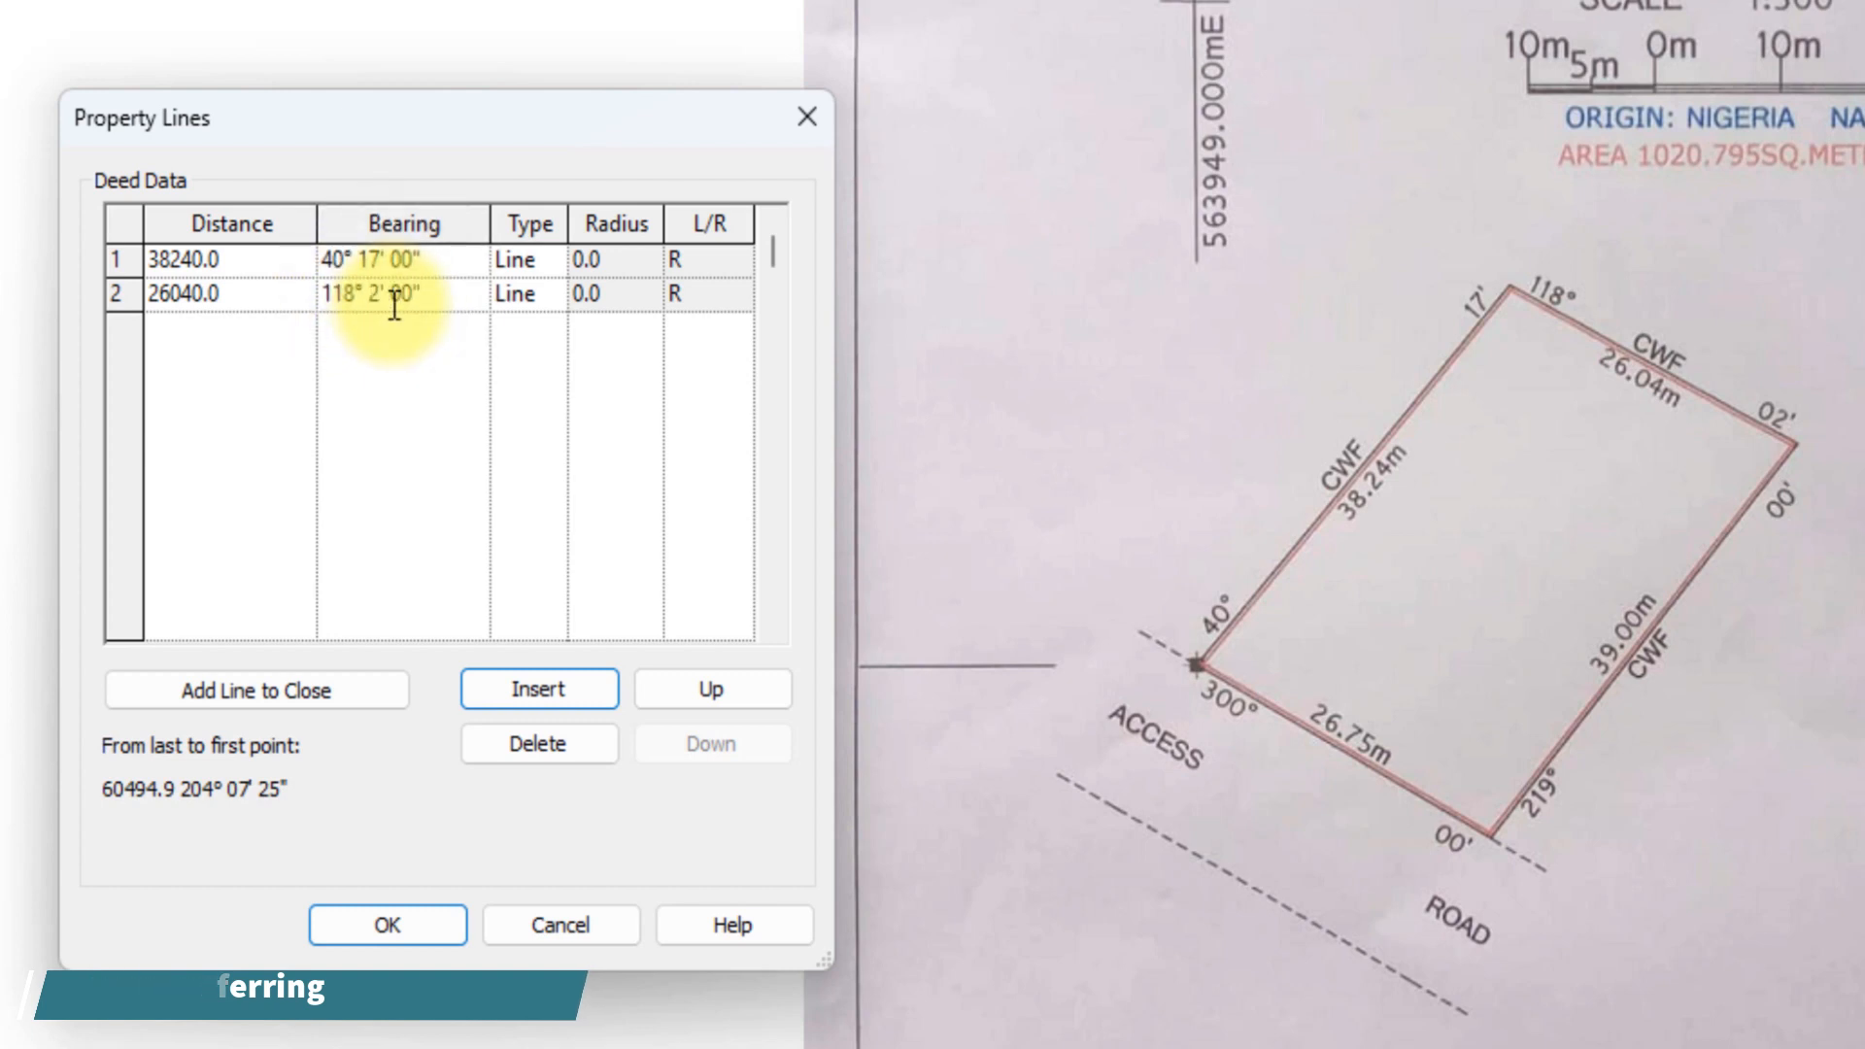
{"action": "key", "text": "BackSpace"}
{"action": "type", "text": "02"}
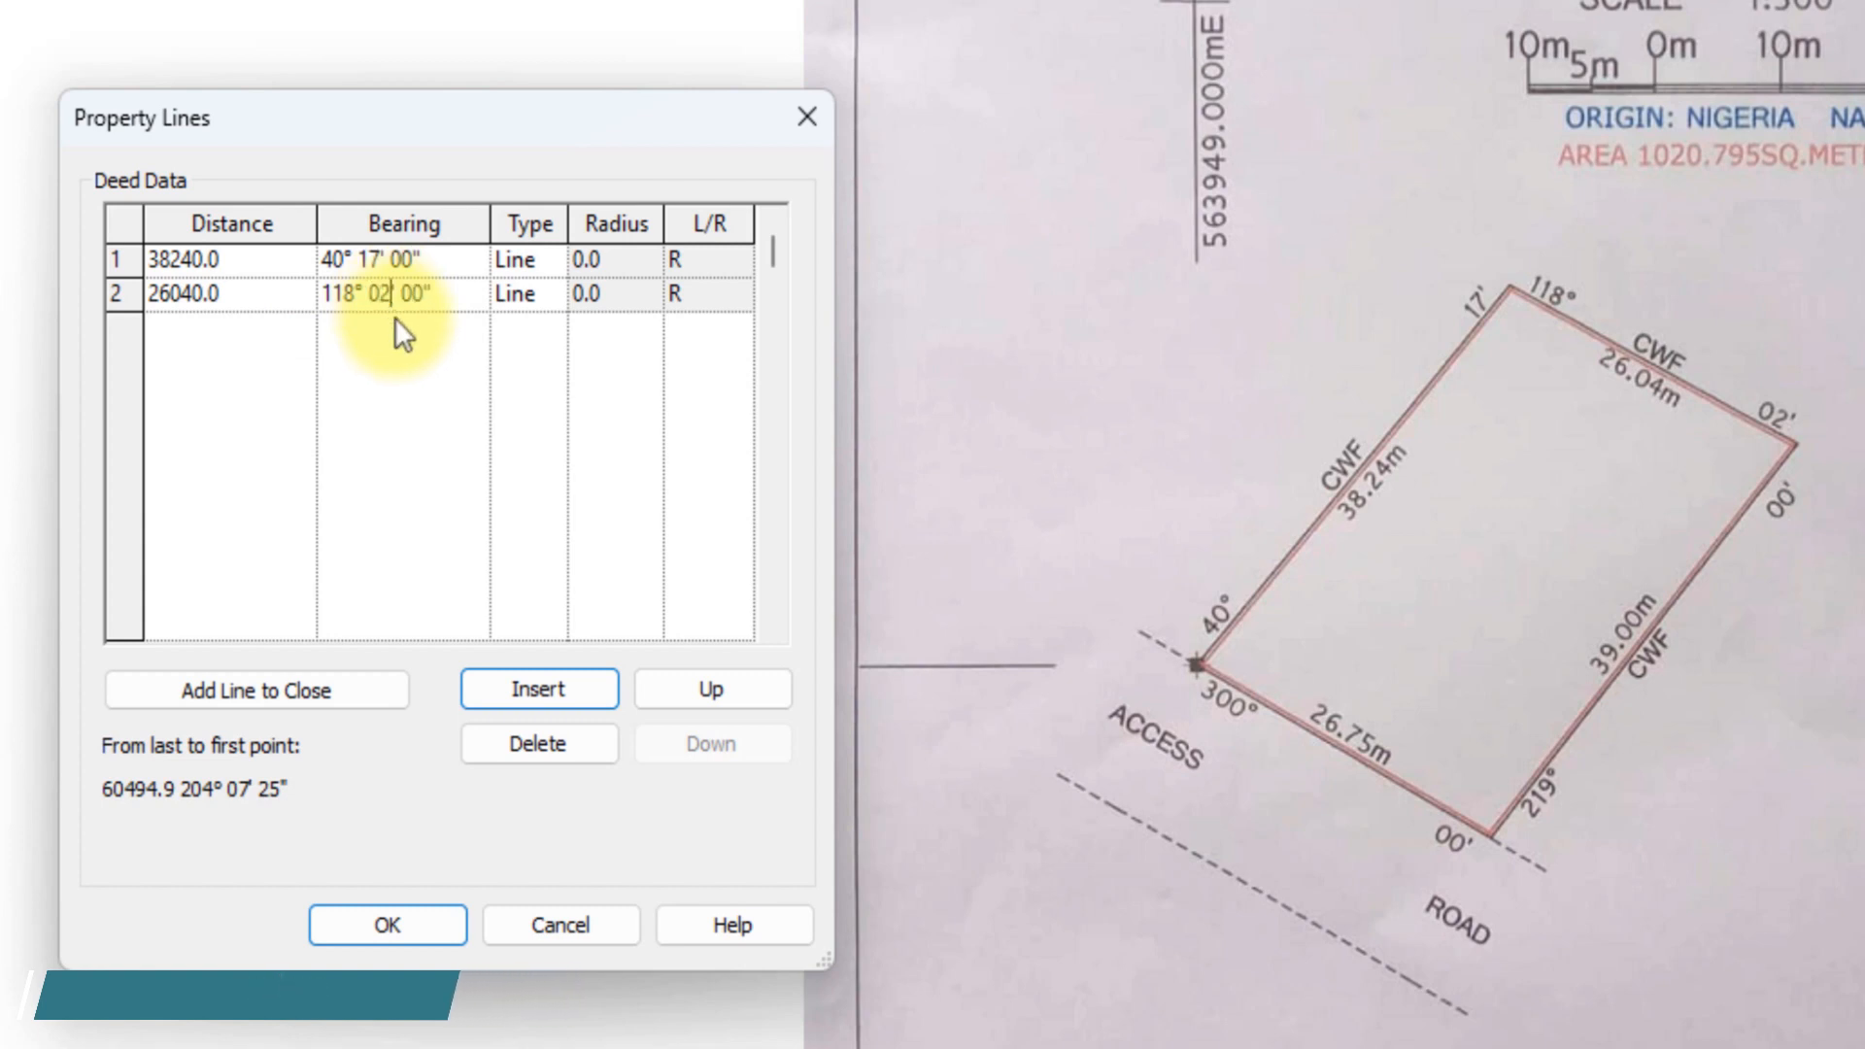
Insert a third line in the deed data with a distance of 39000 and a bearing of 219° 00' 00".
{"action": "left_click", "coordinate": [512, 686]}
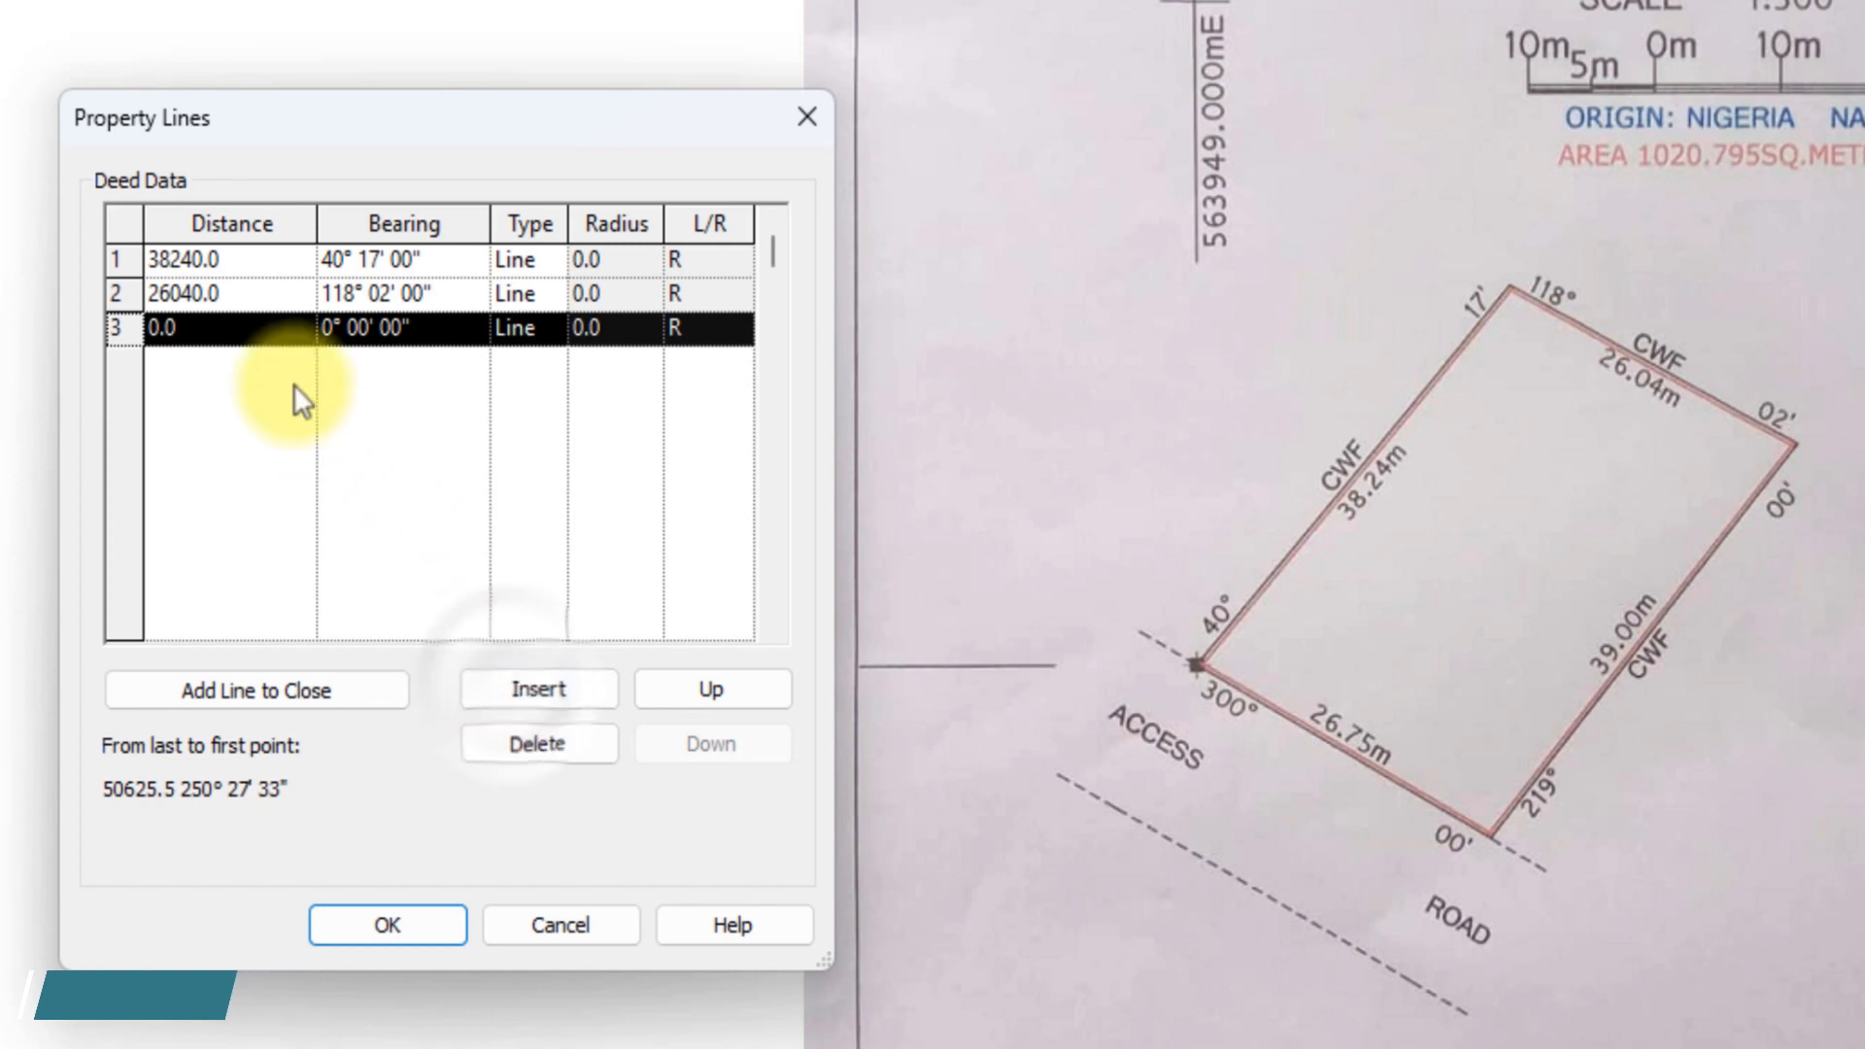
{"action": "left_click", "coordinate": [251, 327]}
{"action": "double_click", "coordinate": [248, 325]}
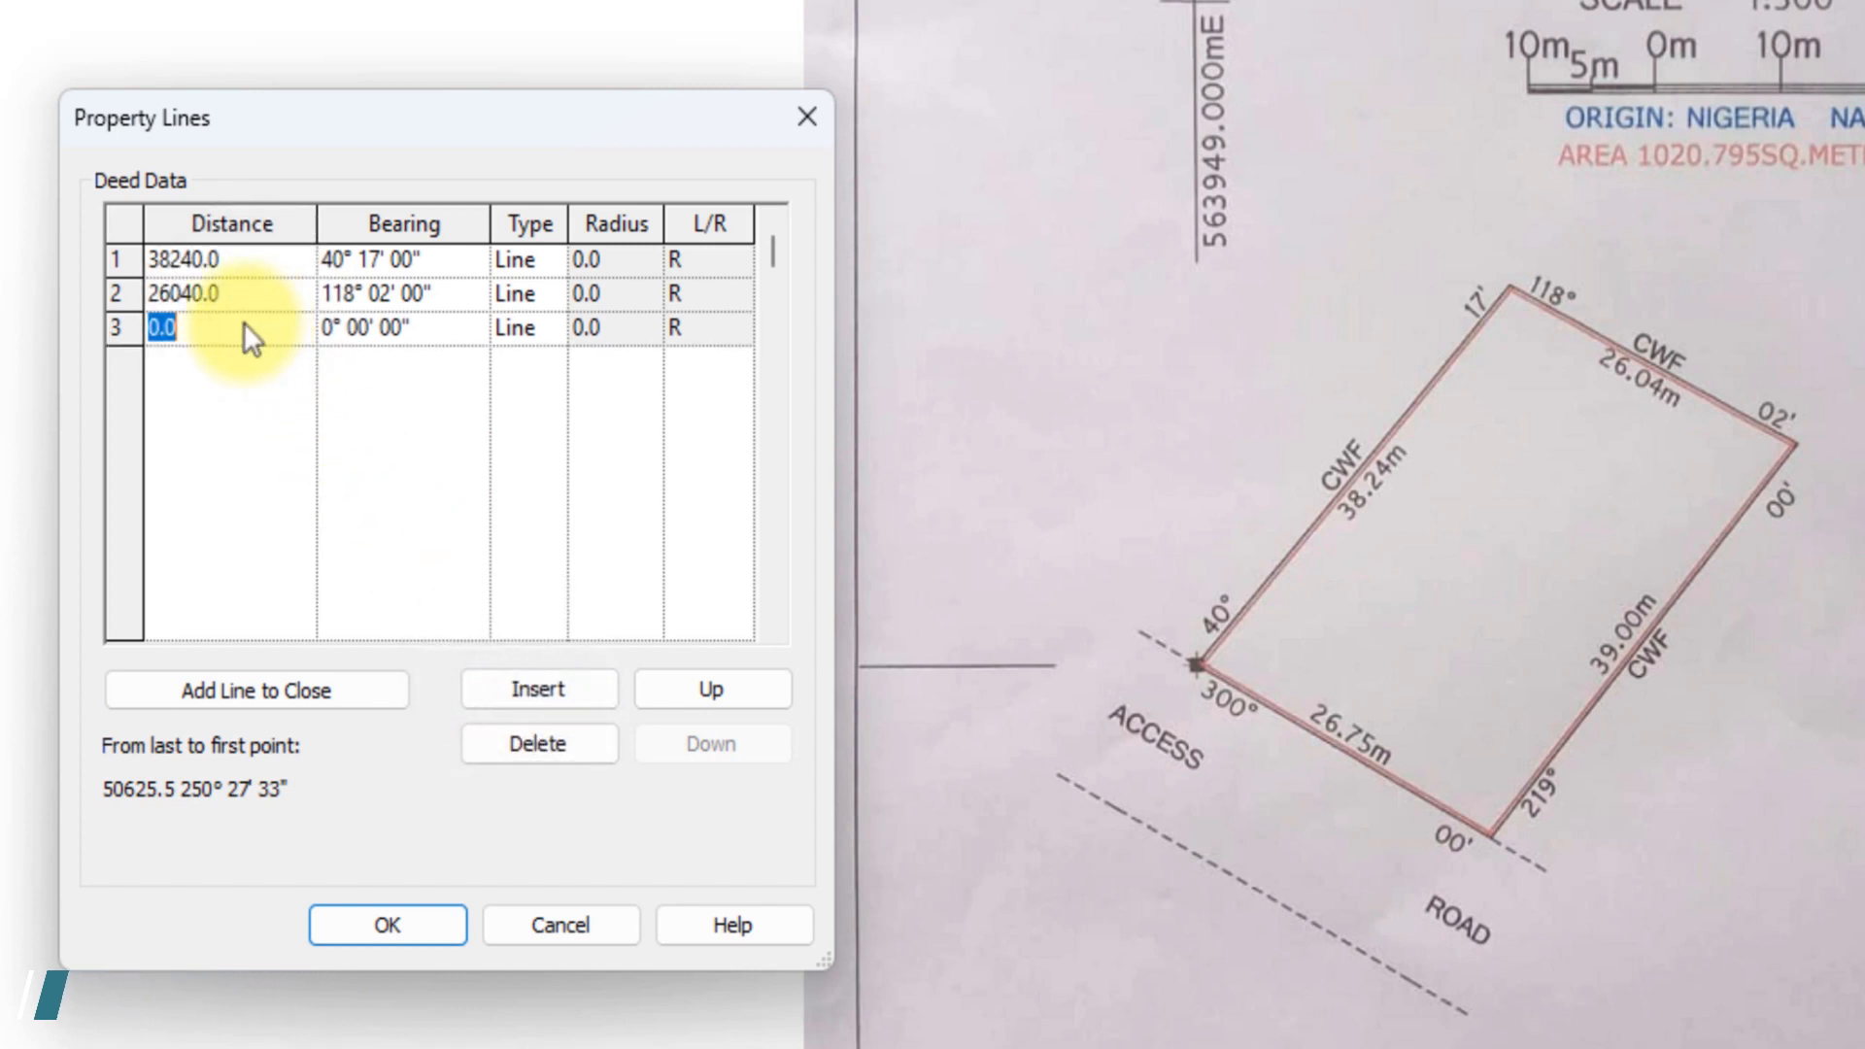
{"action": "type", "text": "39000"}
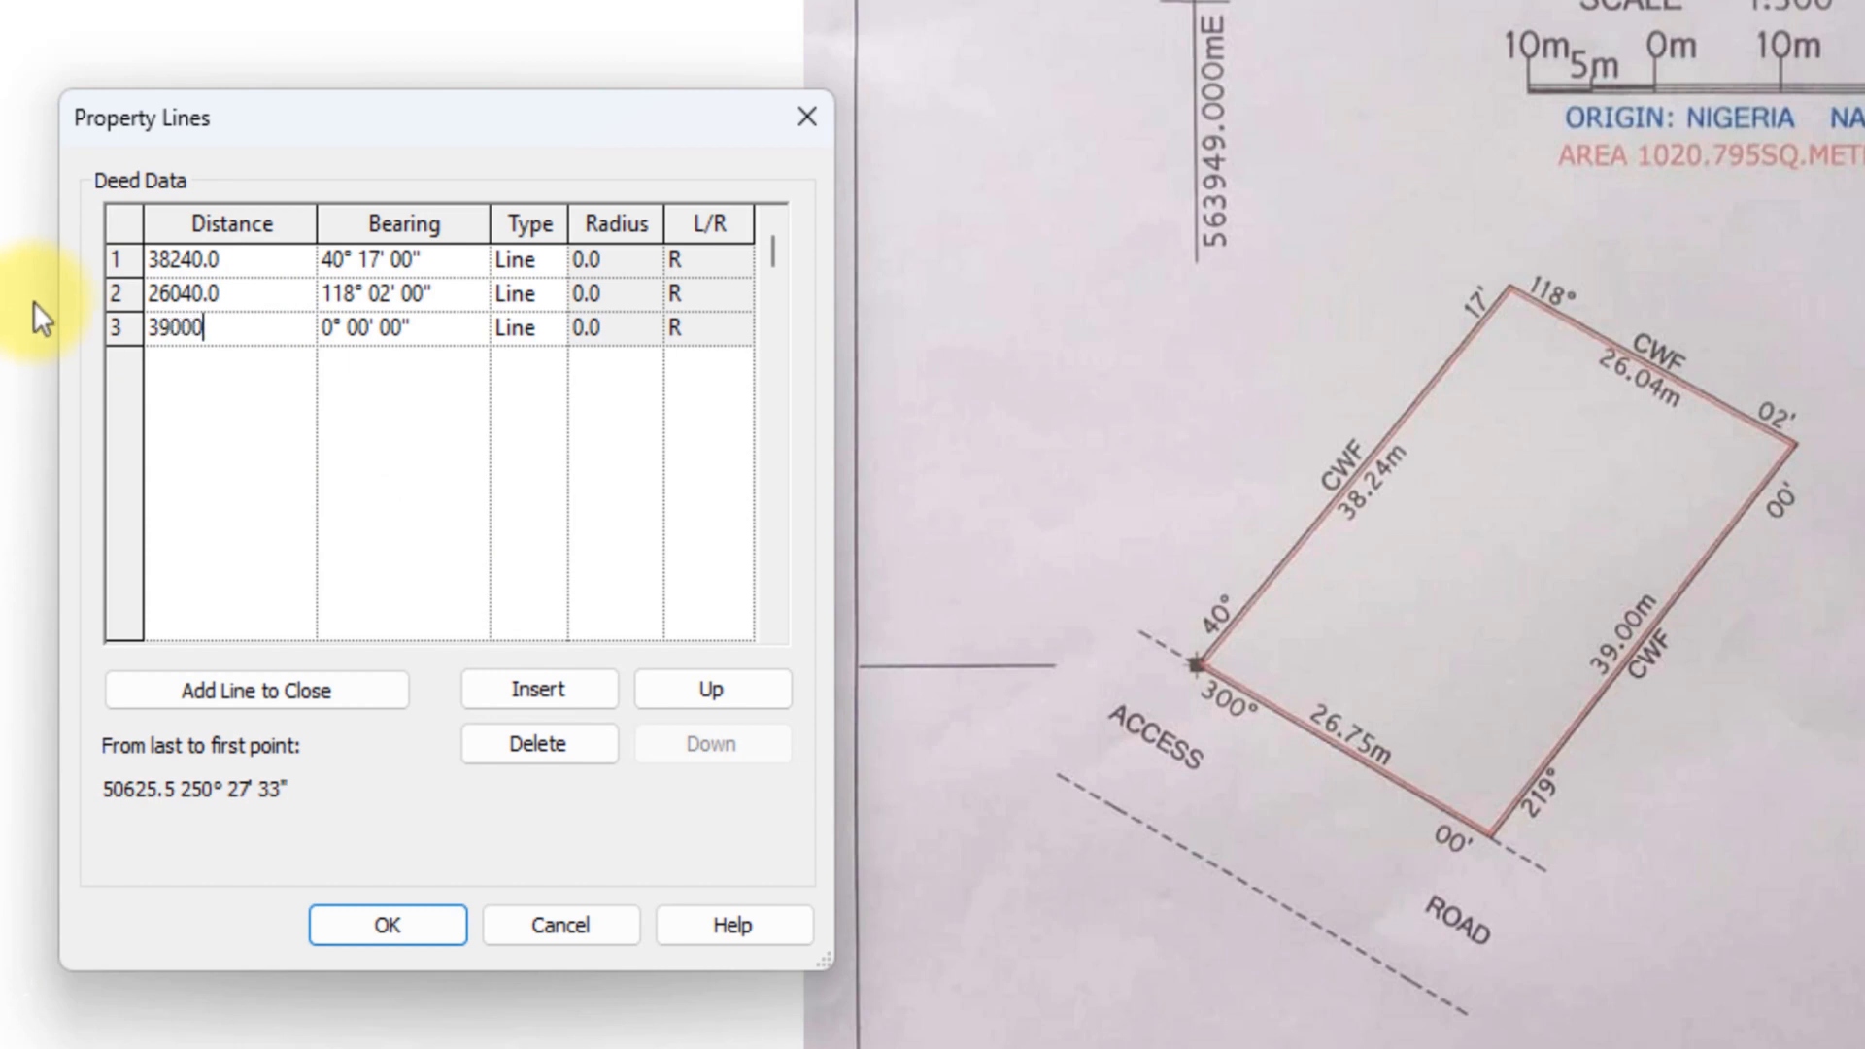
{"action": "left_click", "coordinate": [340, 334]}
{"action": "key", "text": "BackSpace"}
{"action": "type", "text": "219"}
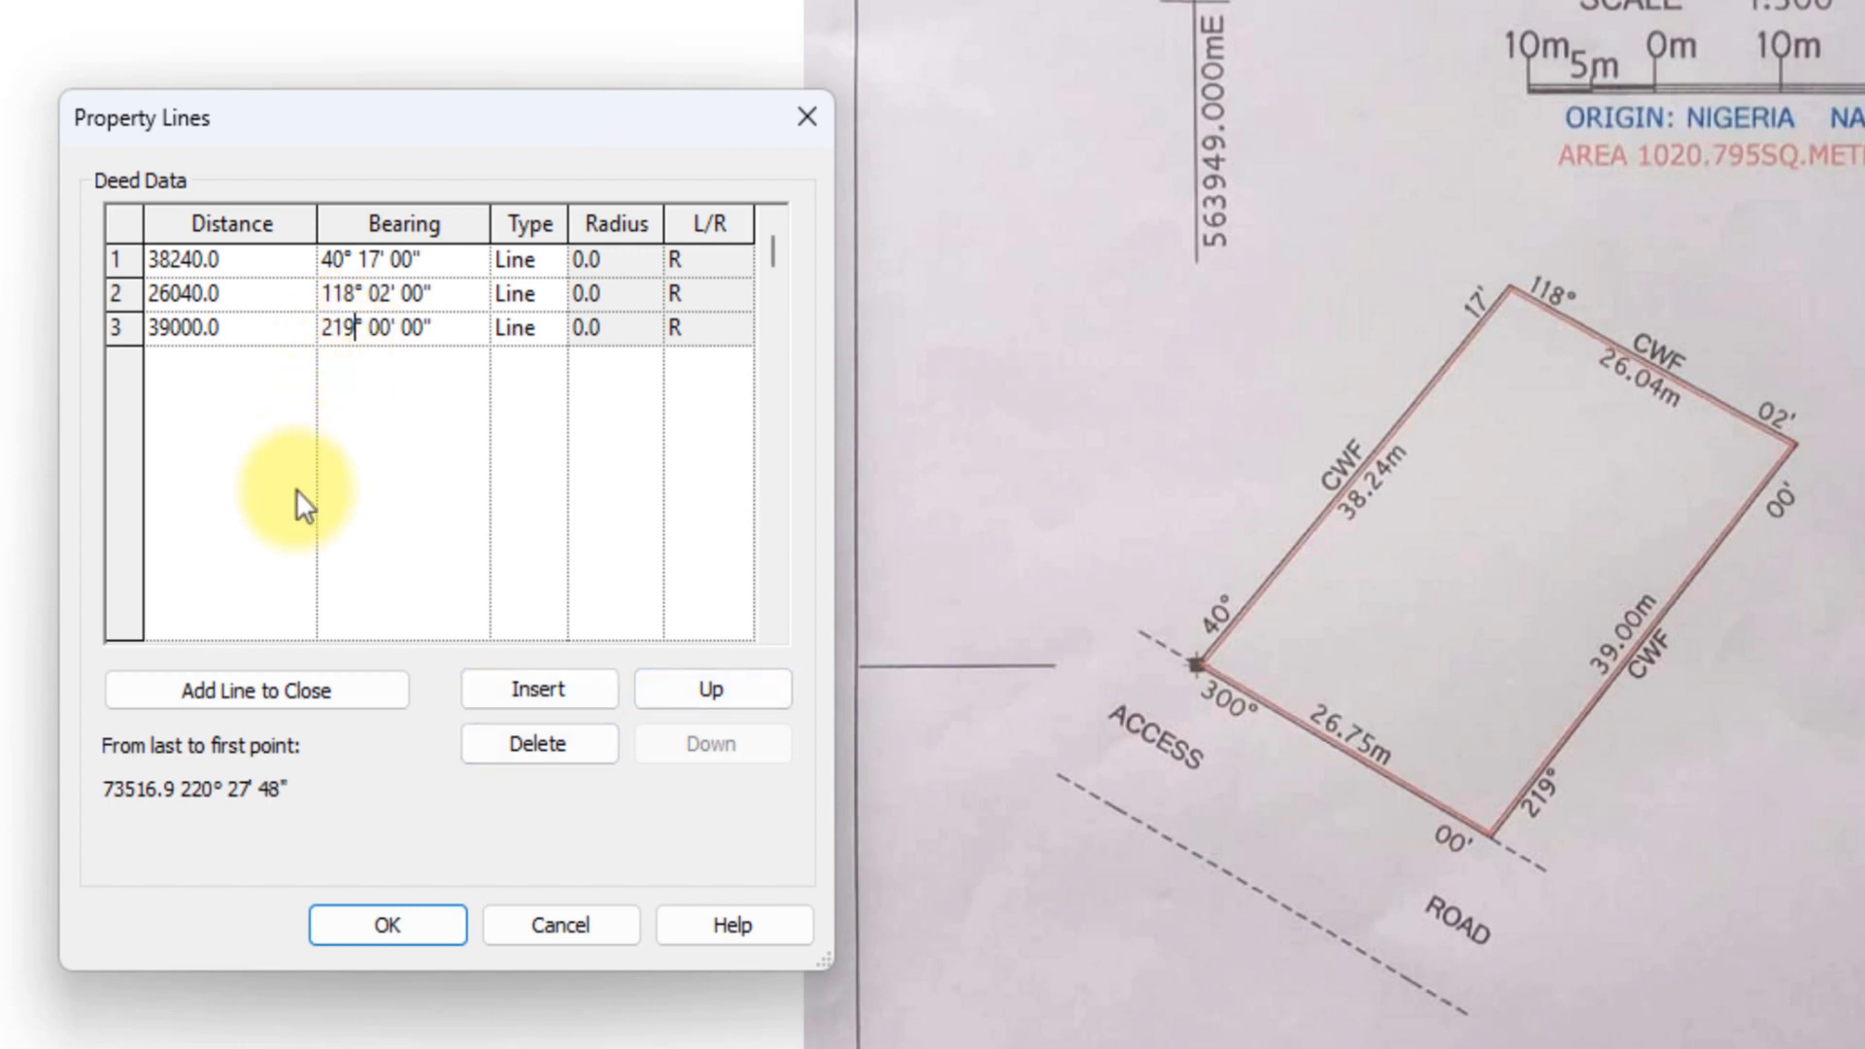
Add the line that closes the boundary and place the property line in the plan, beside the survey image.
{"action": "left_click", "coordinate": [239, 689]}
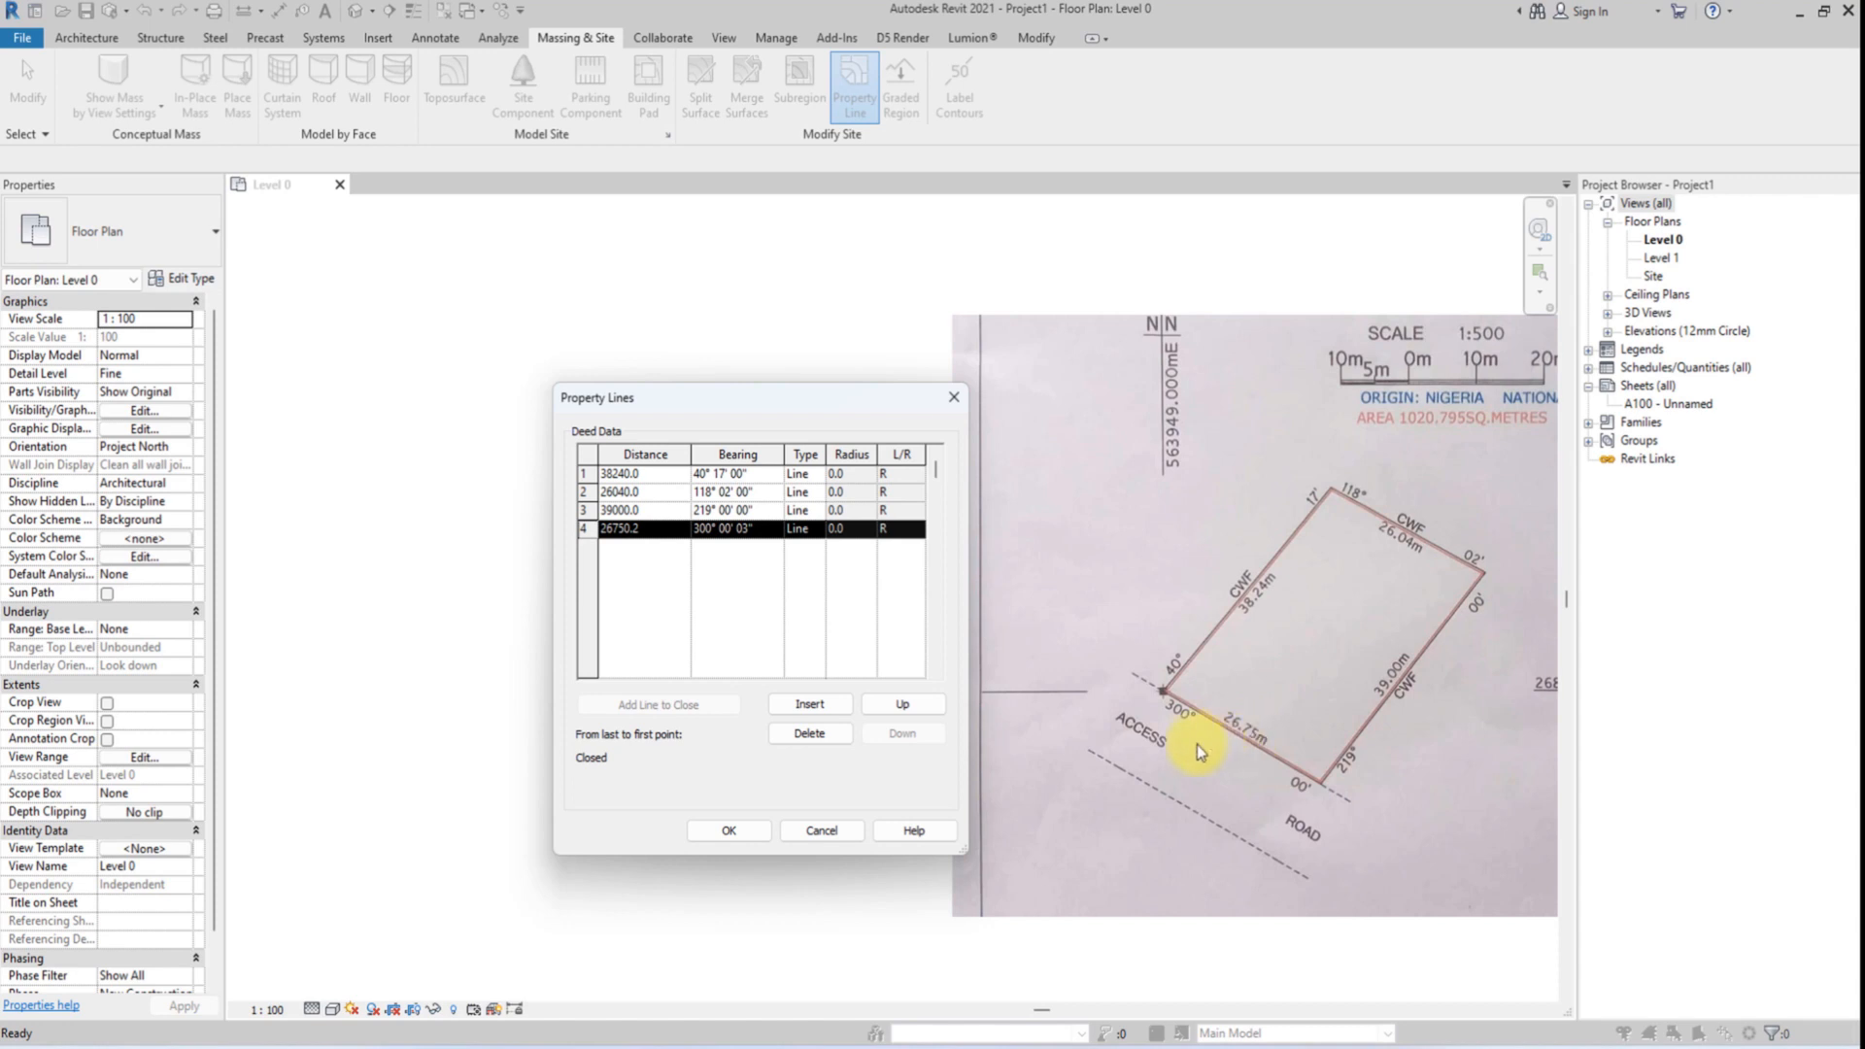
{"action": "left_click", "coordinate": [728, 831]}
{"action": "scroll", "coordinate": [737, 832], "scroll_direction": "down", "scroll_amount": 3}
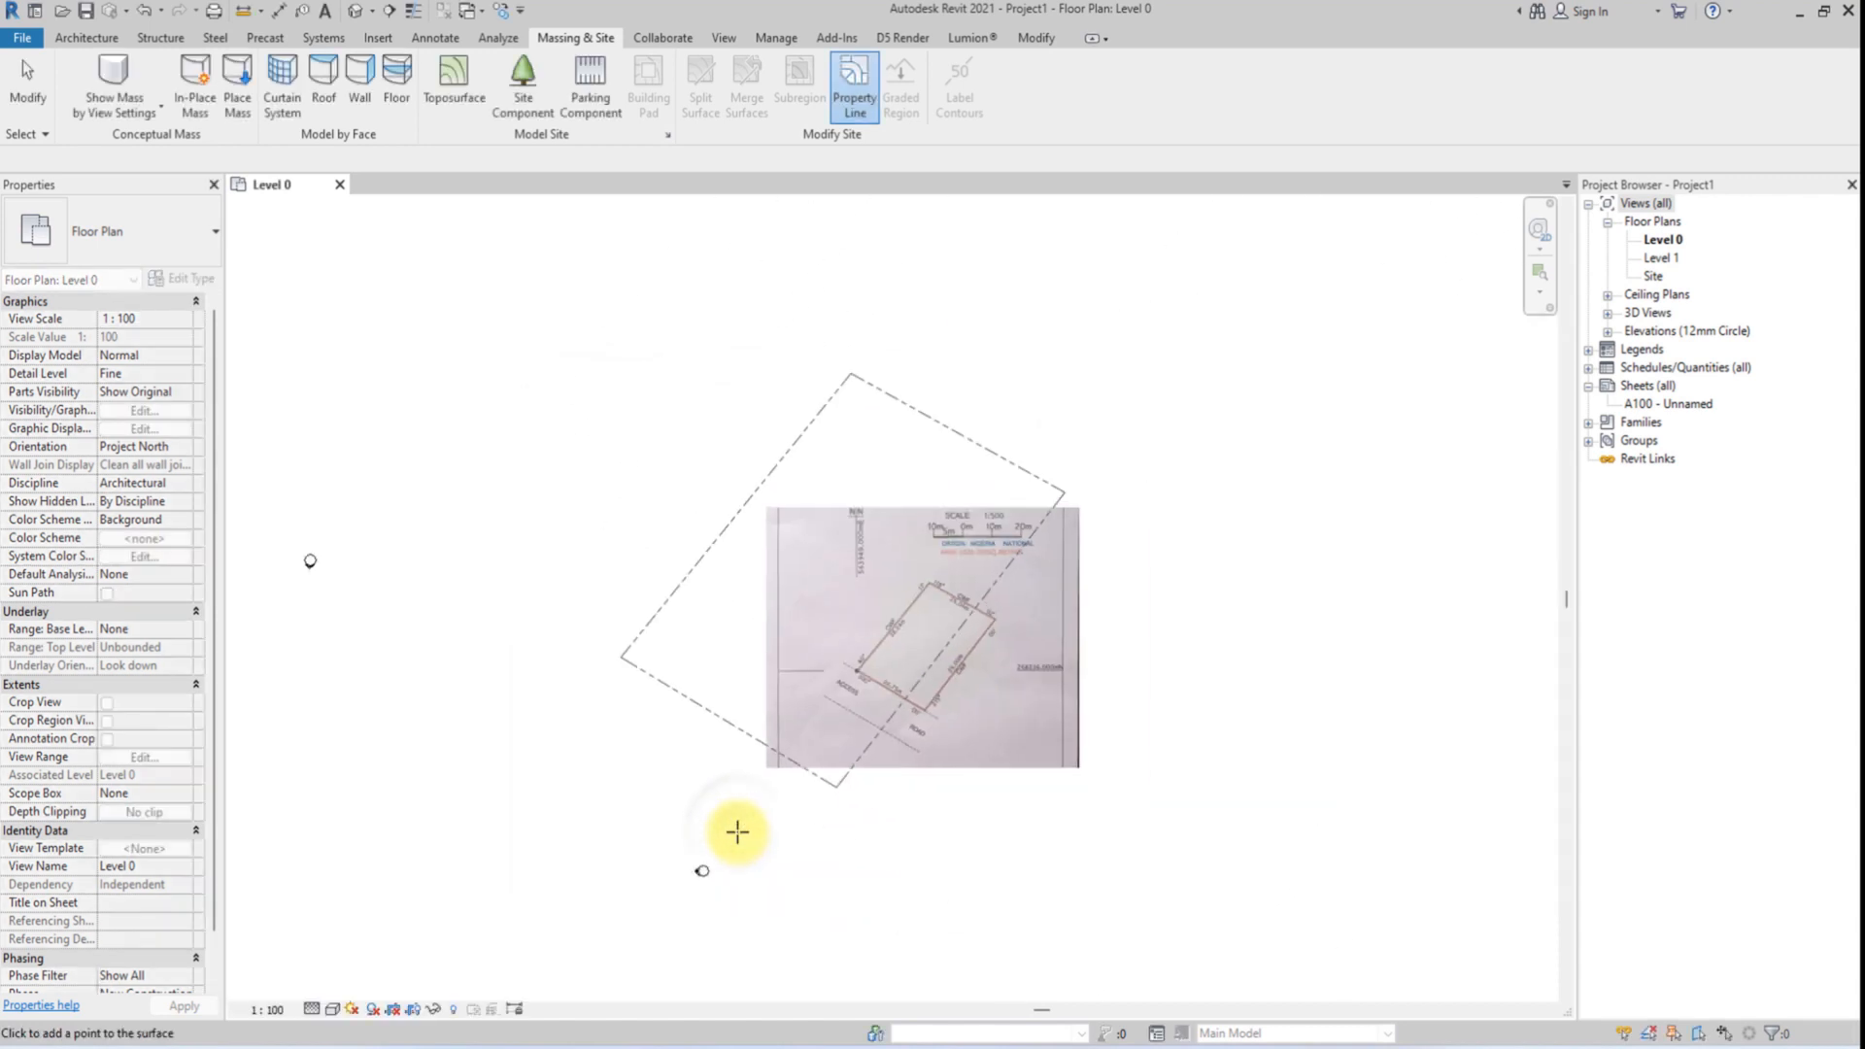
{"action": "scroll", "coordinate": [680, 797], "scroll_direction": "down", "scroll_amount": 1}
{"action": "left_click", "coordinate": [430, 640]}
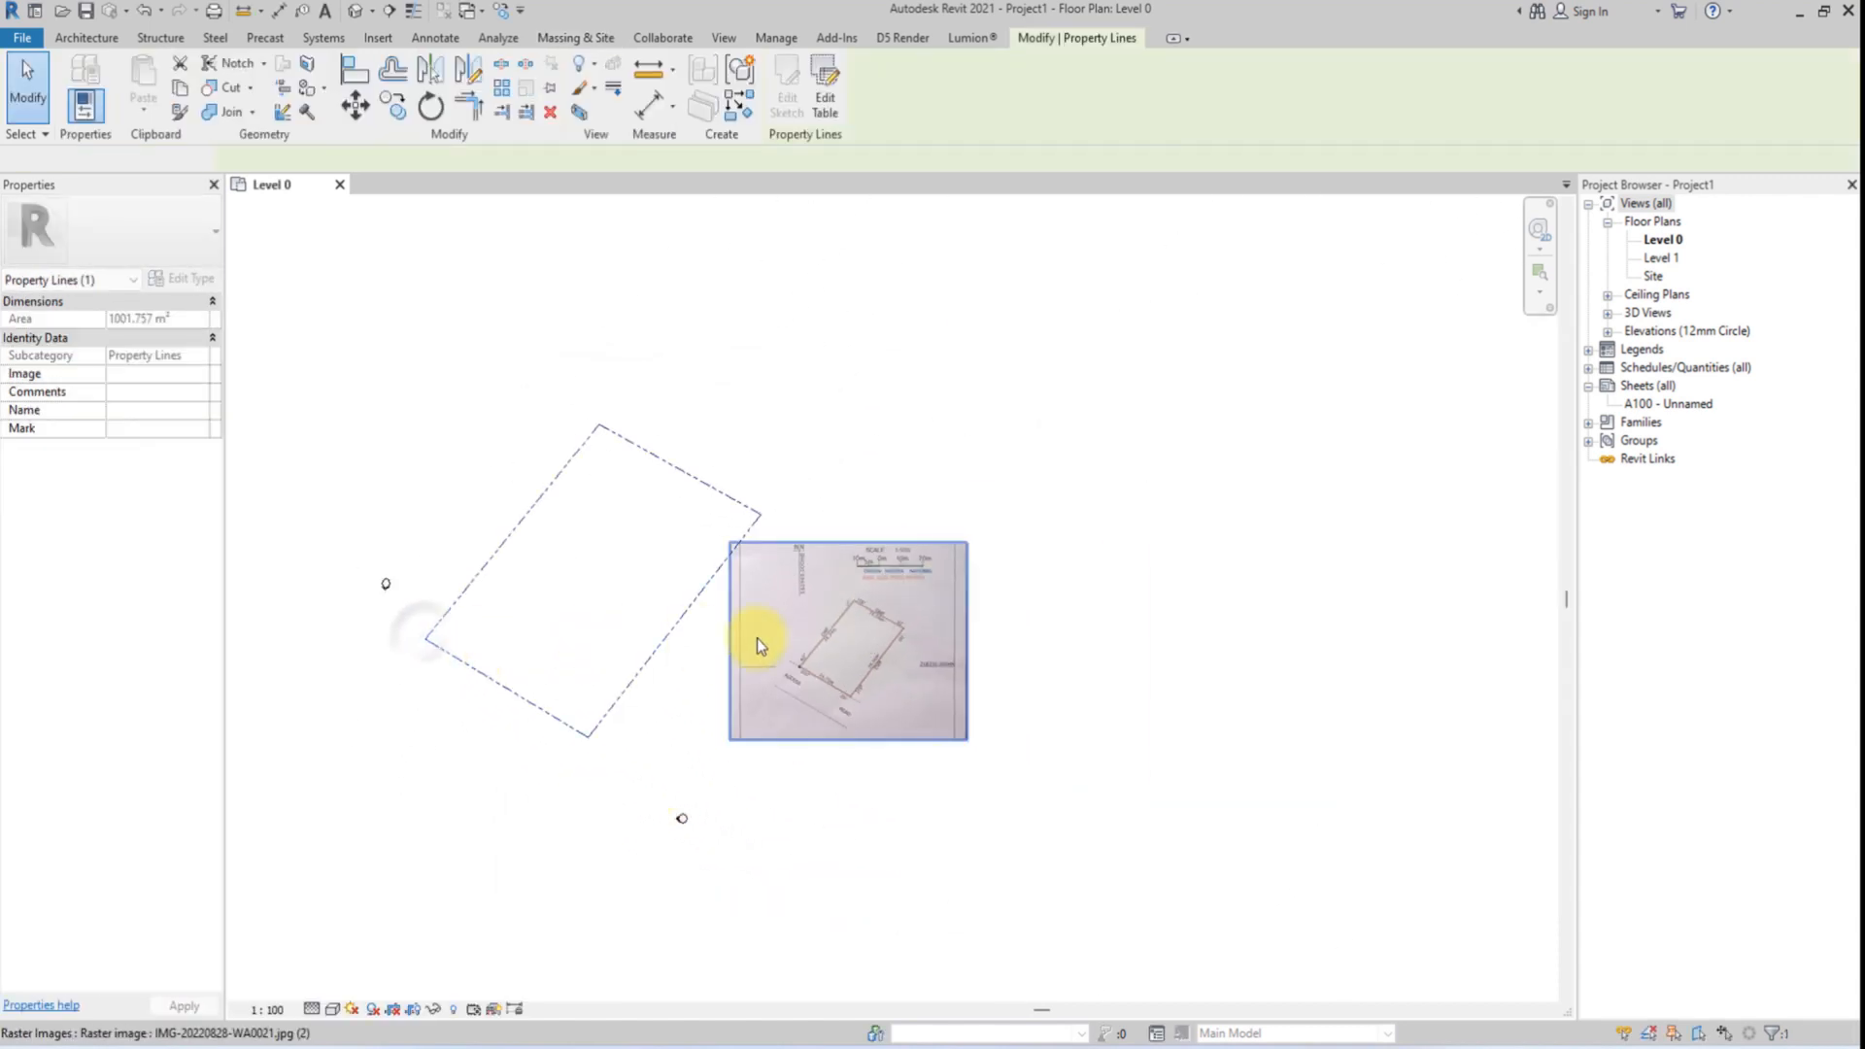
Move the survey image farther right, clear of the boundary, and shift the property line slightly to the right.
{"action": "left_click_drag", "start_coordinate": [761, 646], "coordinate": [1012, 616]}
{"action": "left_click_drag", "start_coordinate": [677, 617], "coordinate": [771, 621]}
{"action": "scroll", "coordinate": [770, 621], "scroll_direction": "up", "scroll_amount": 3}
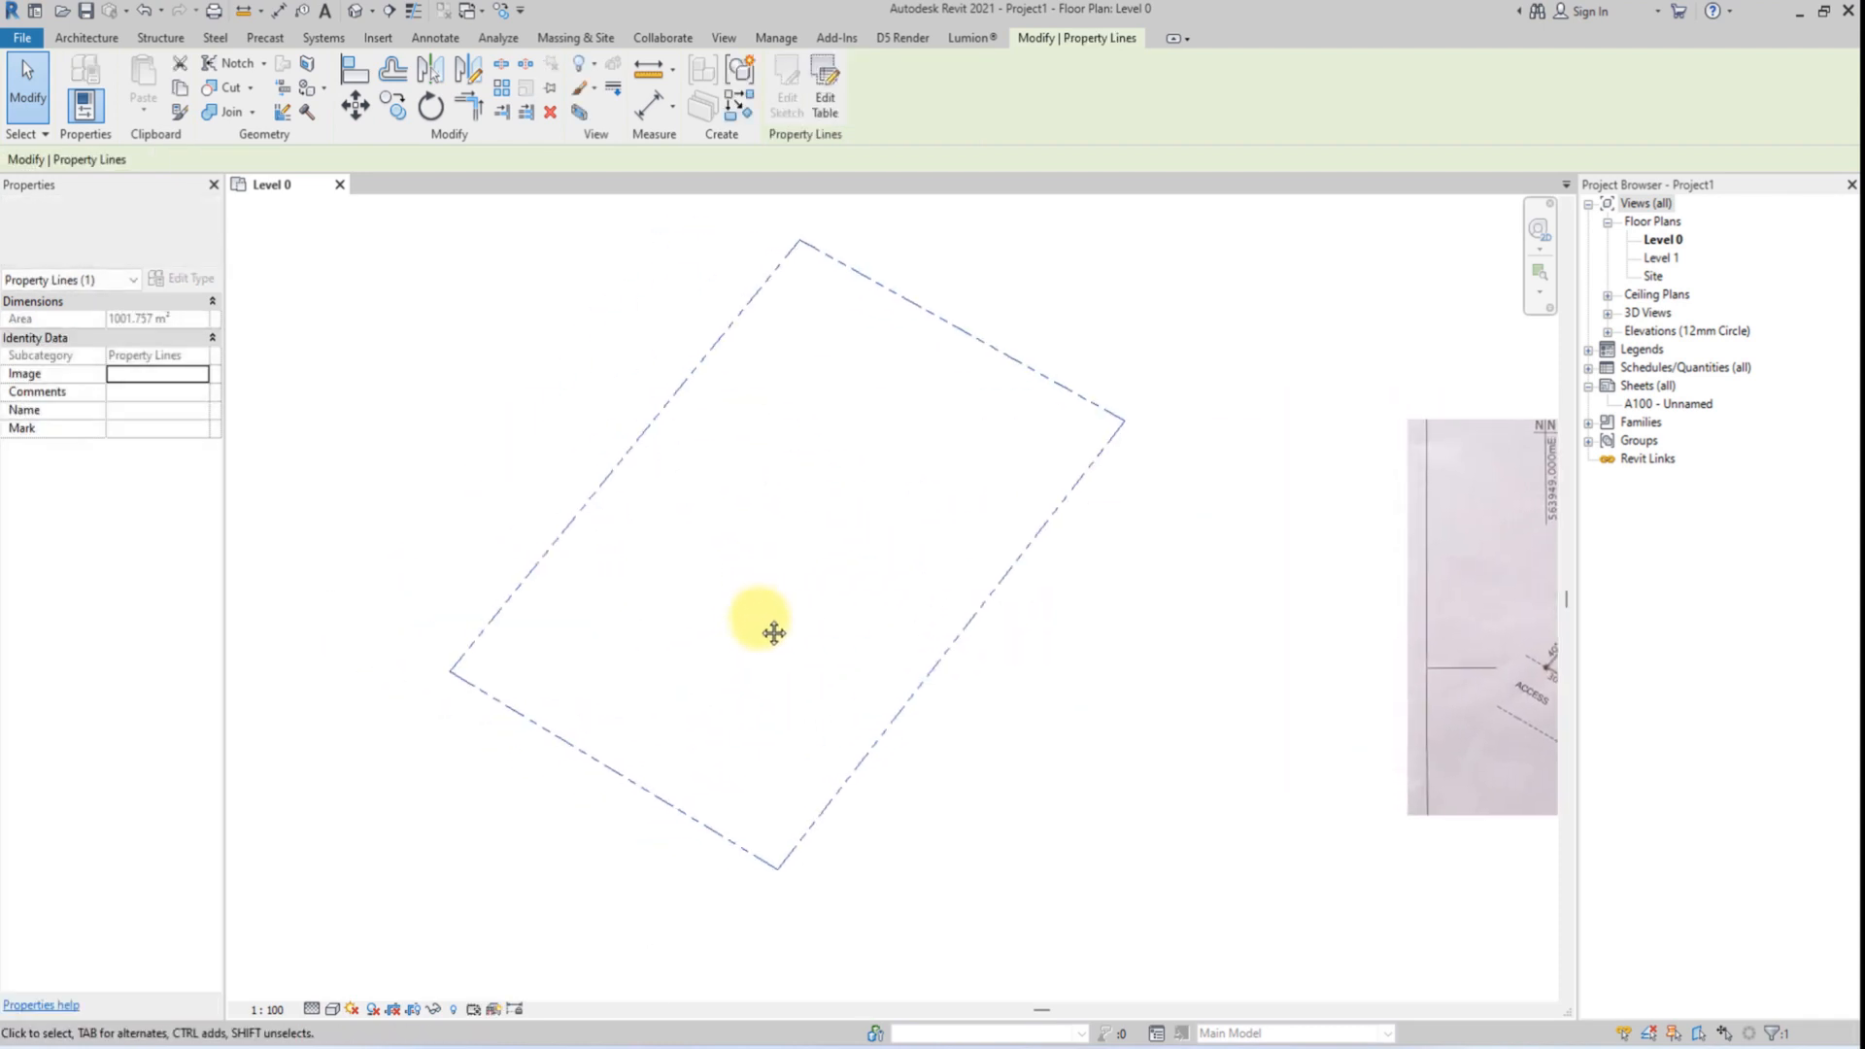
{"action": "scroll", "coordinate": [738, 630], "scroll_direction": "down", "scroll_amount": 3}
{"action": "scroll", "coordinate": [503, 633], "scroll_direction": "up", "scroll_amount": 2}
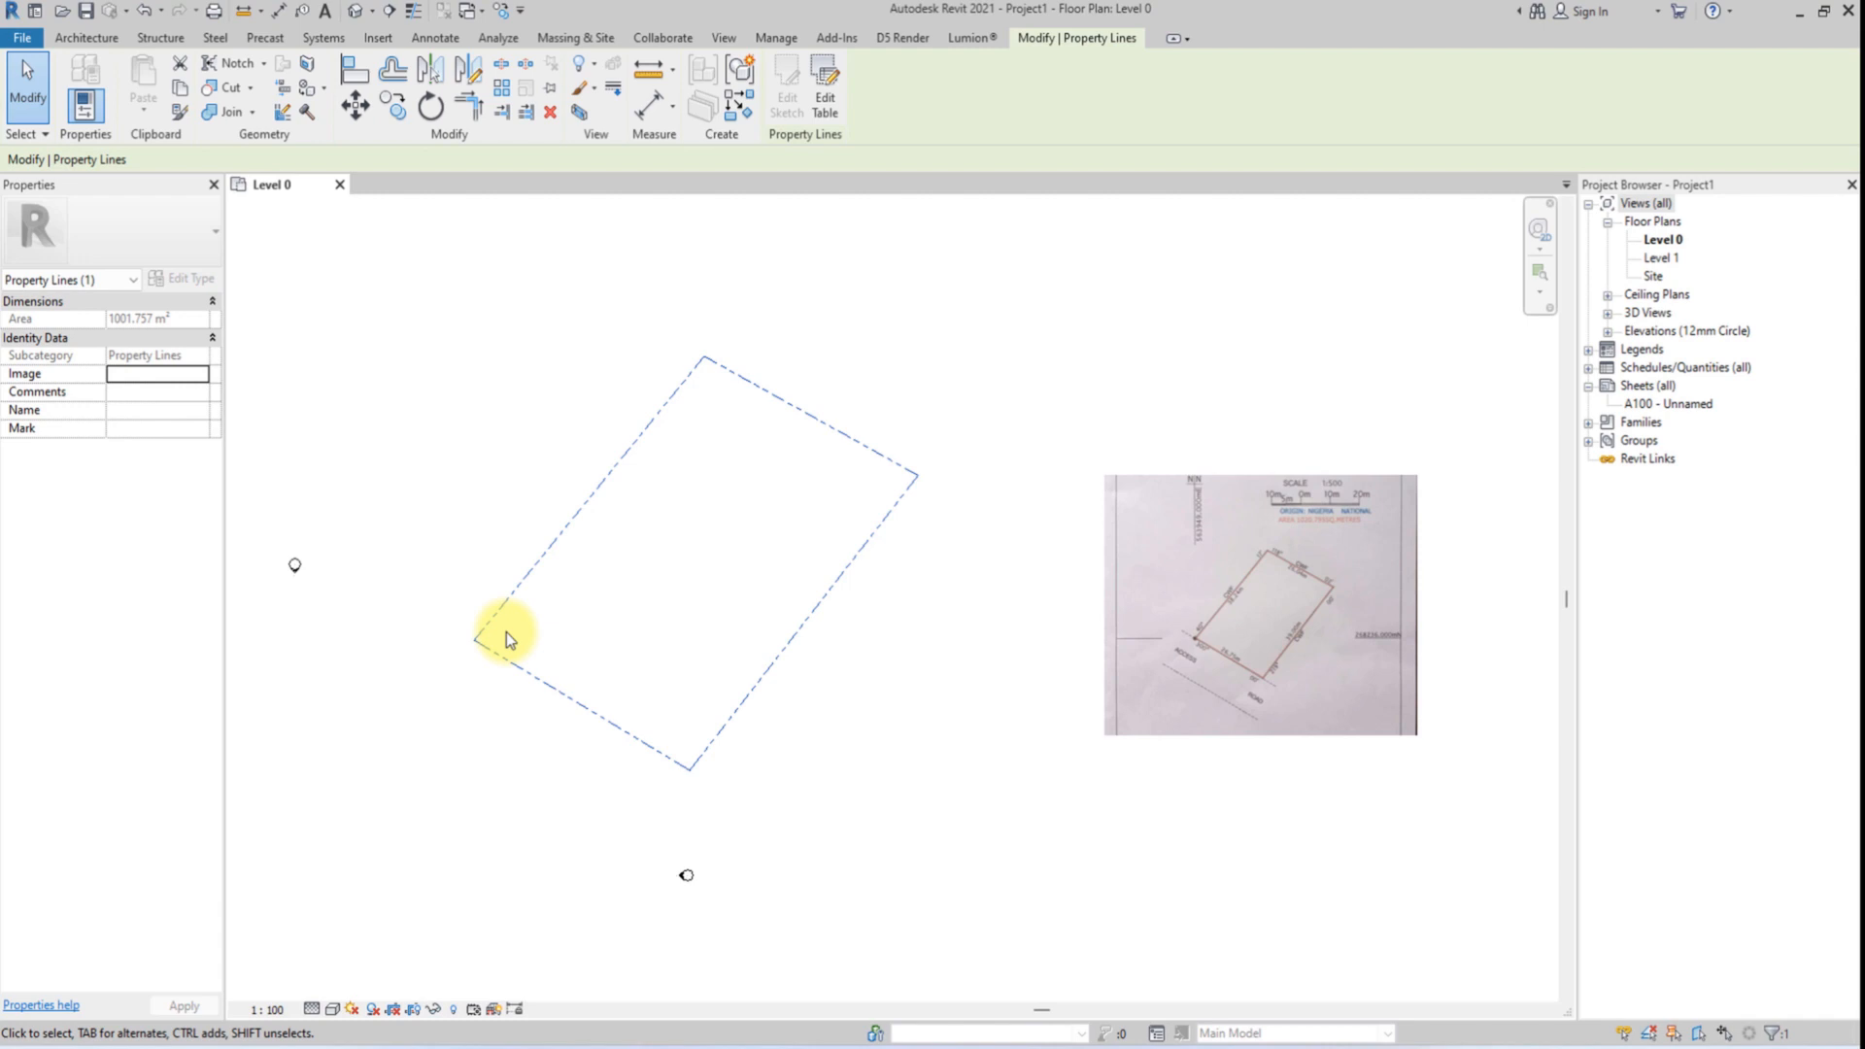